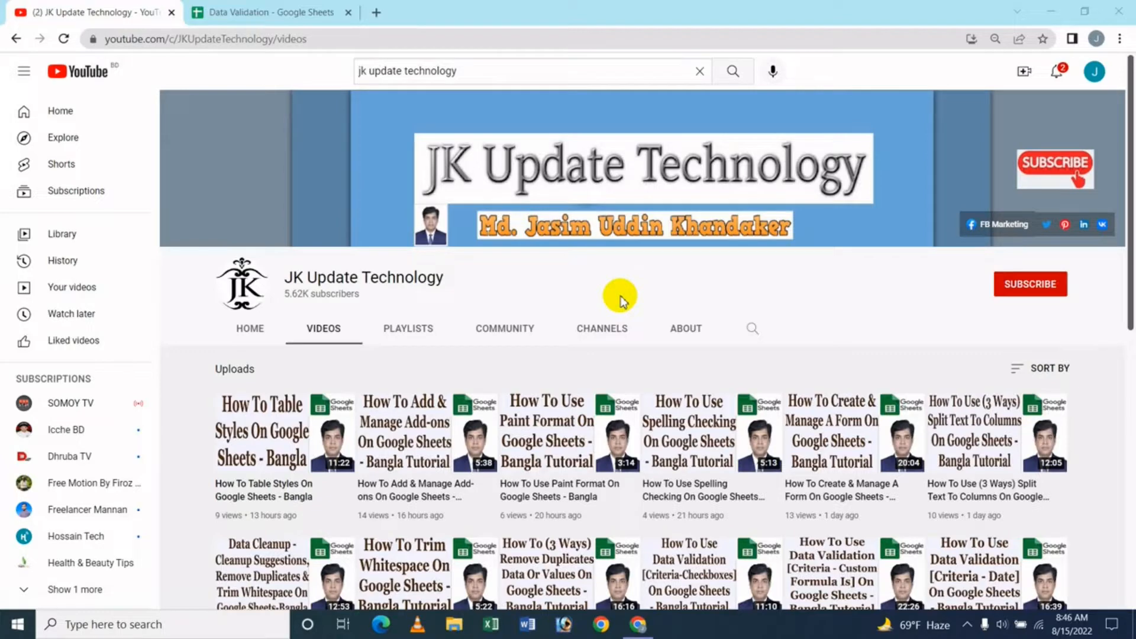
Switch to the Data Validation spreadsheet in Google Sheets and open the marketplace for getting add-ons
click(290, 12)
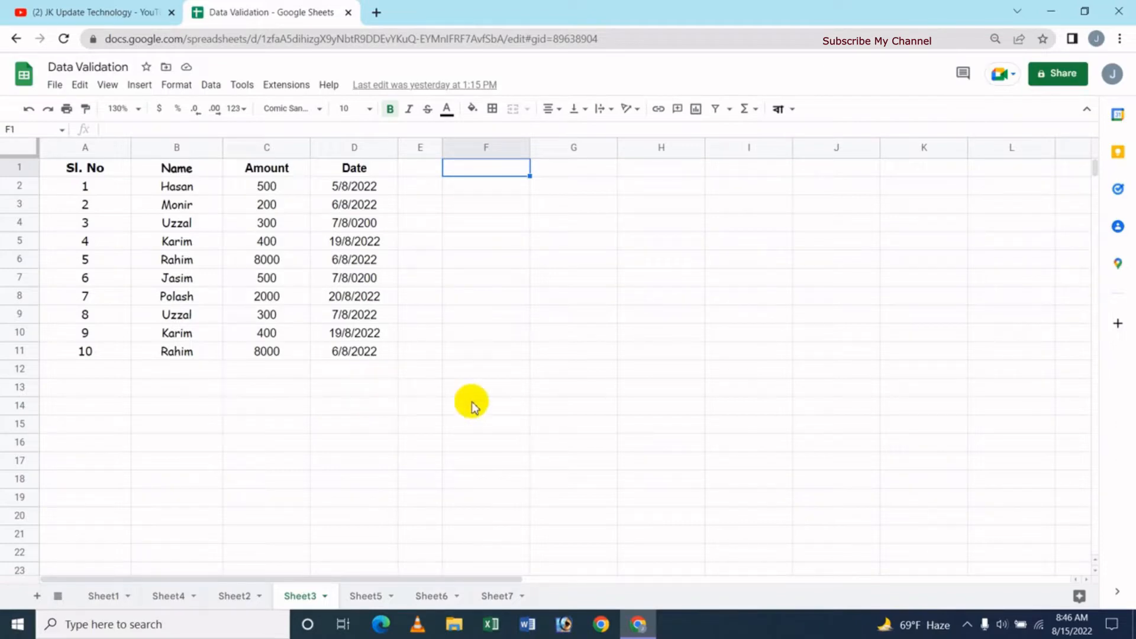
click(299, 86)
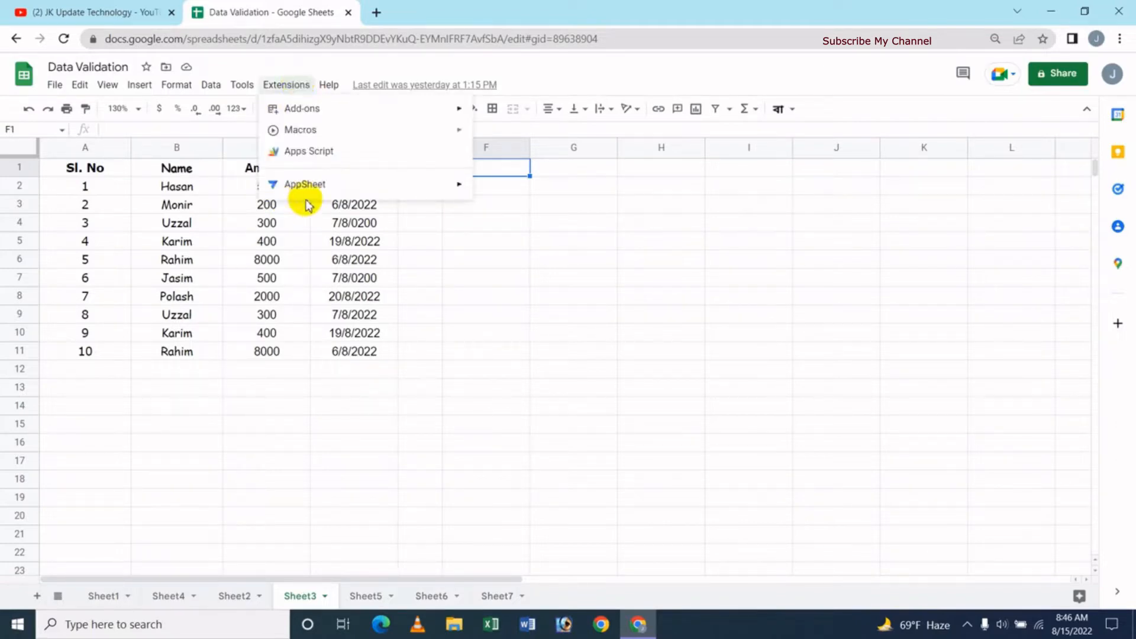
mouse_move(334, 115)
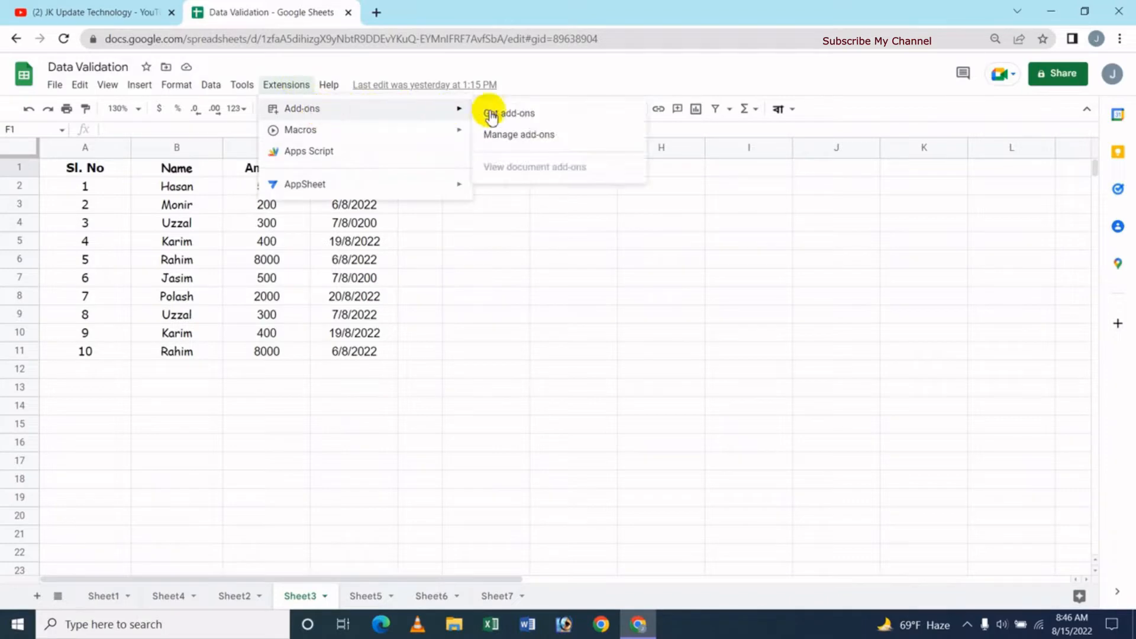
click(512, 113)
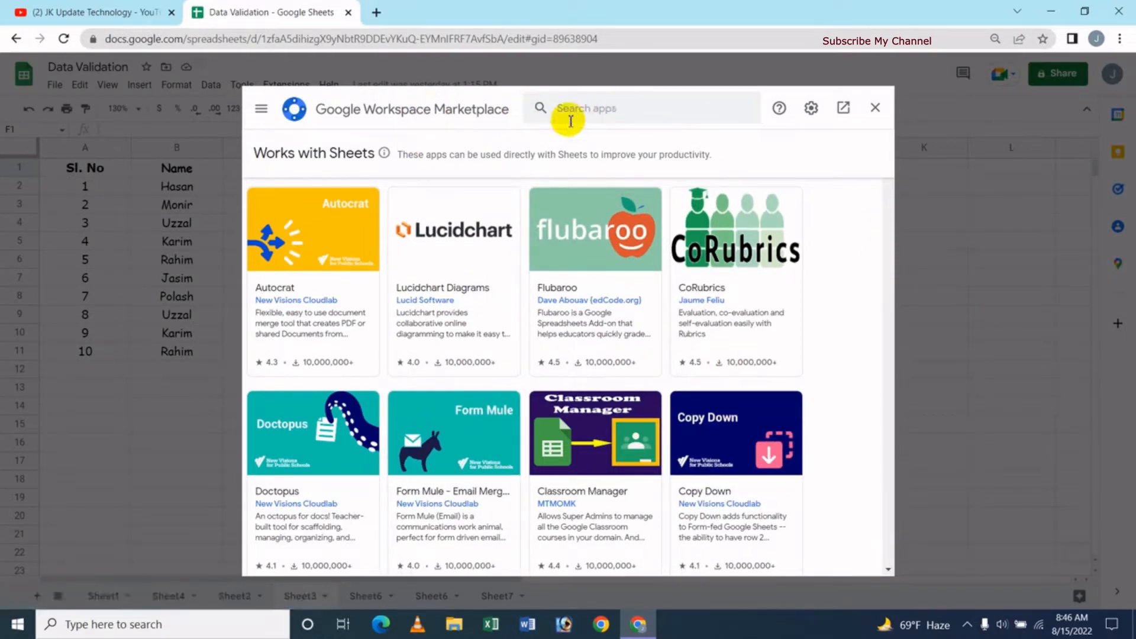
Search the marketplace for Remove Duplicates and open the Ablebits add-on's page
click(599, 107)
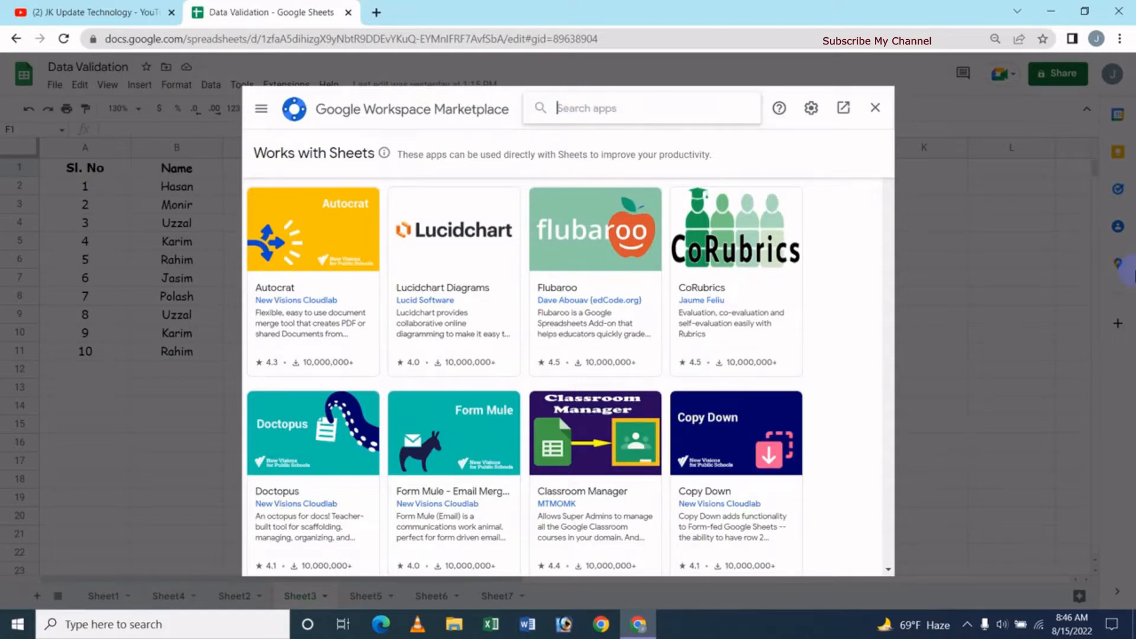
text(remove d)
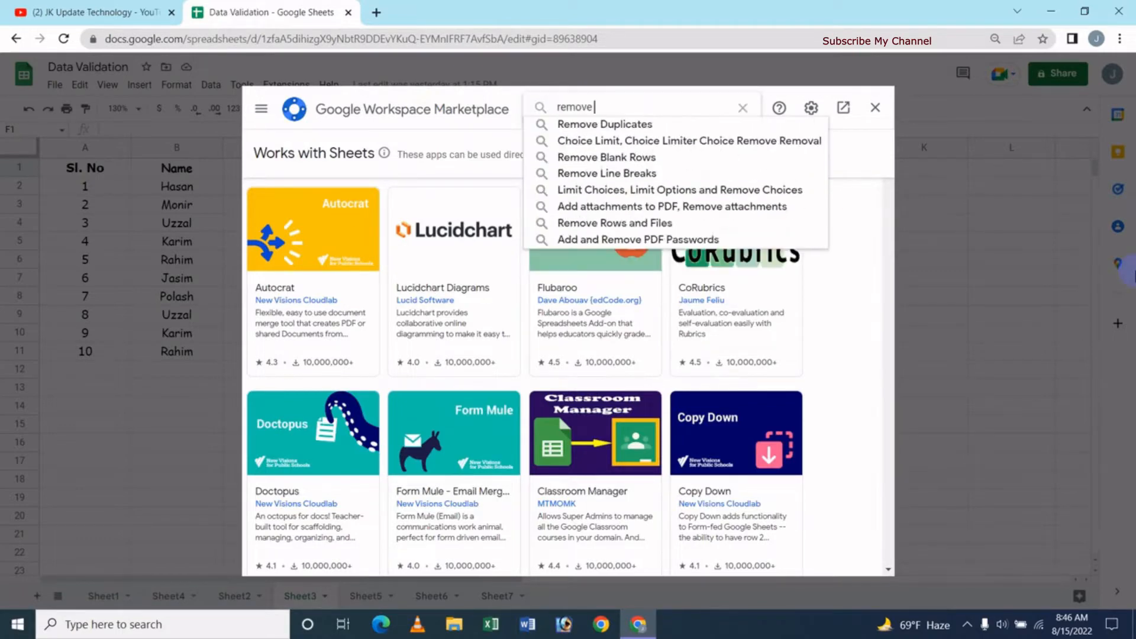
click(618, 126)
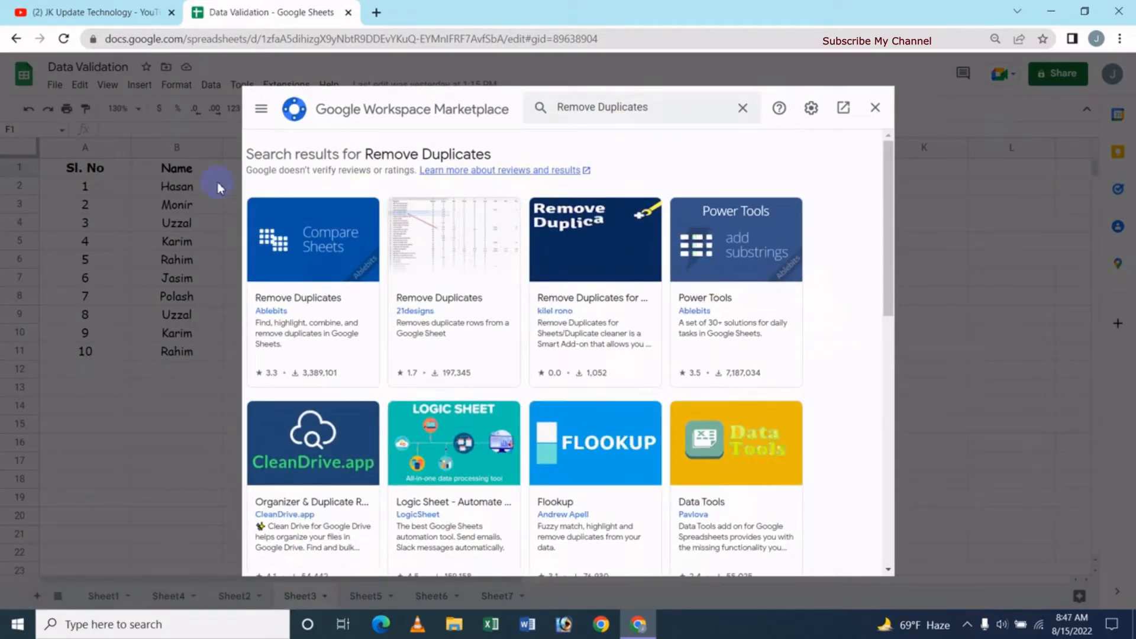
click(288, 248)
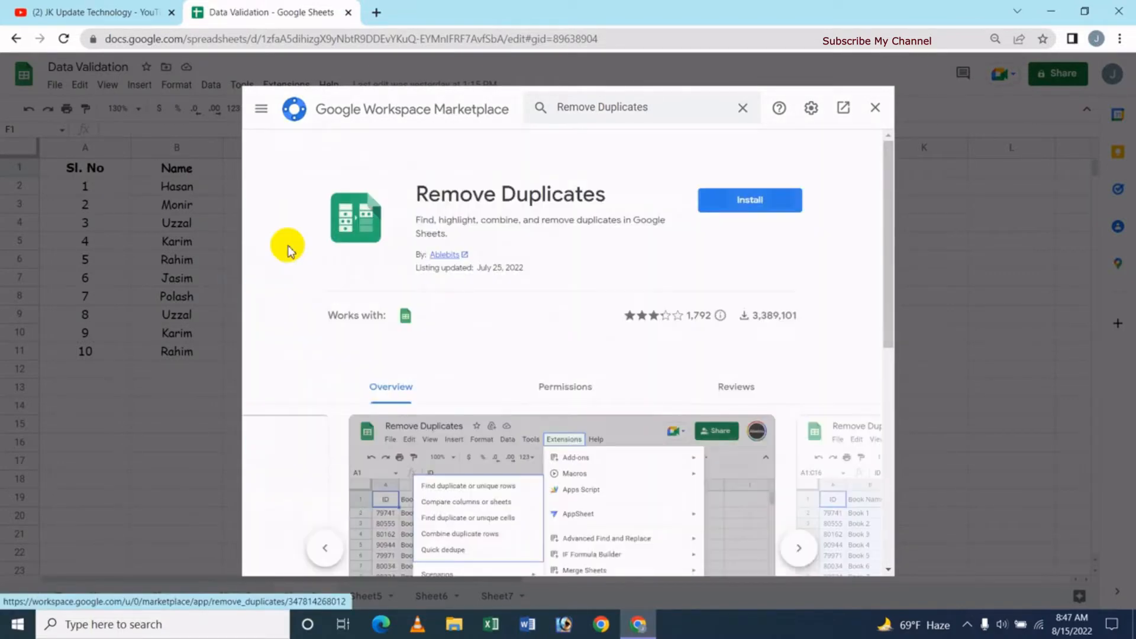
Install the Remove Duplicates add-on, granting it access with the listed Google account, and close the marketplace
click(752, 202)
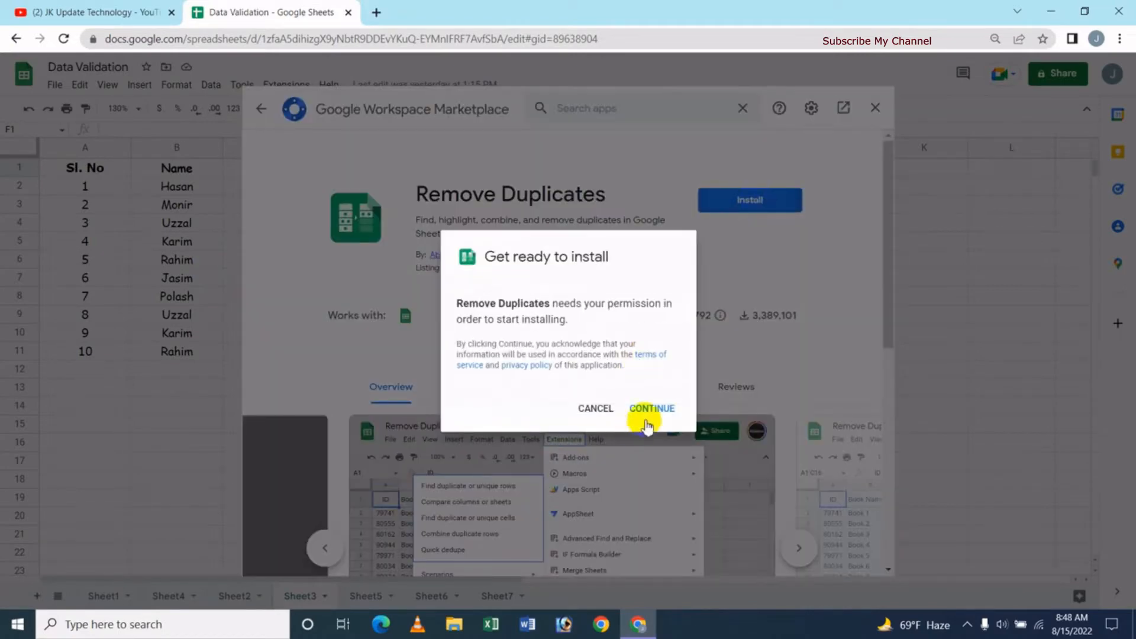
click(651, 409)
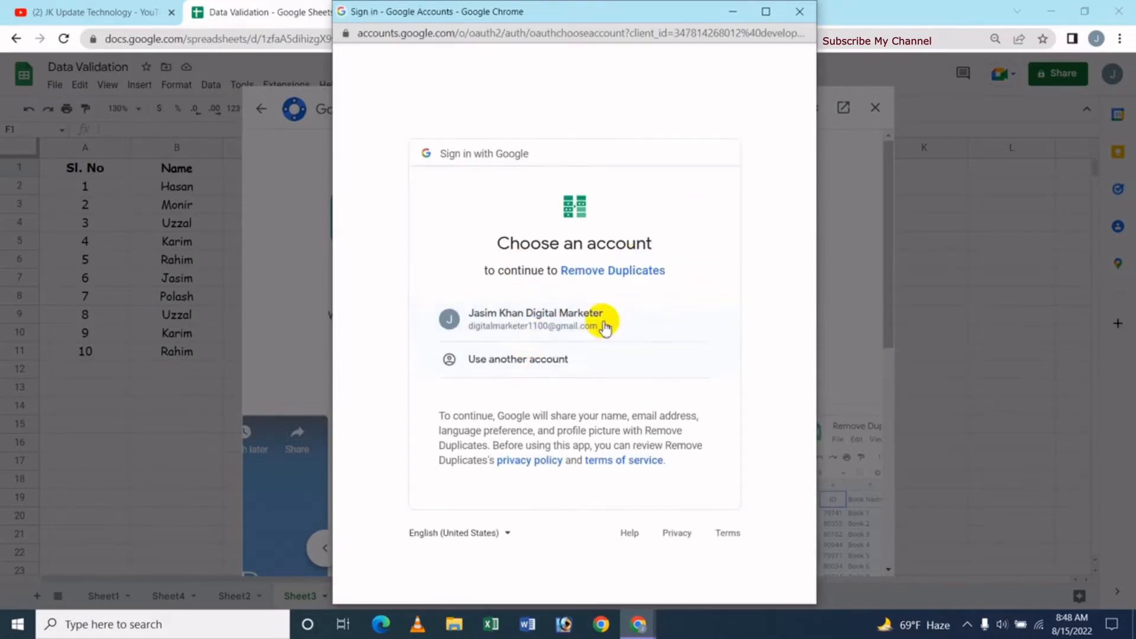
click(541, 318)
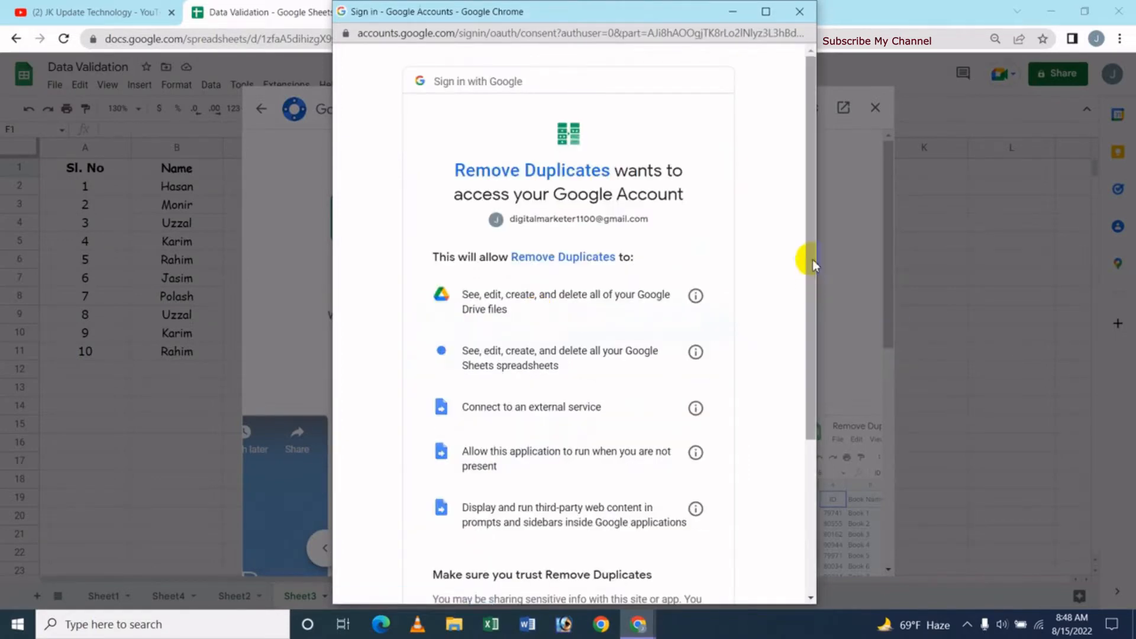
drag(804, 261, 801, 477)
click(639, 497)
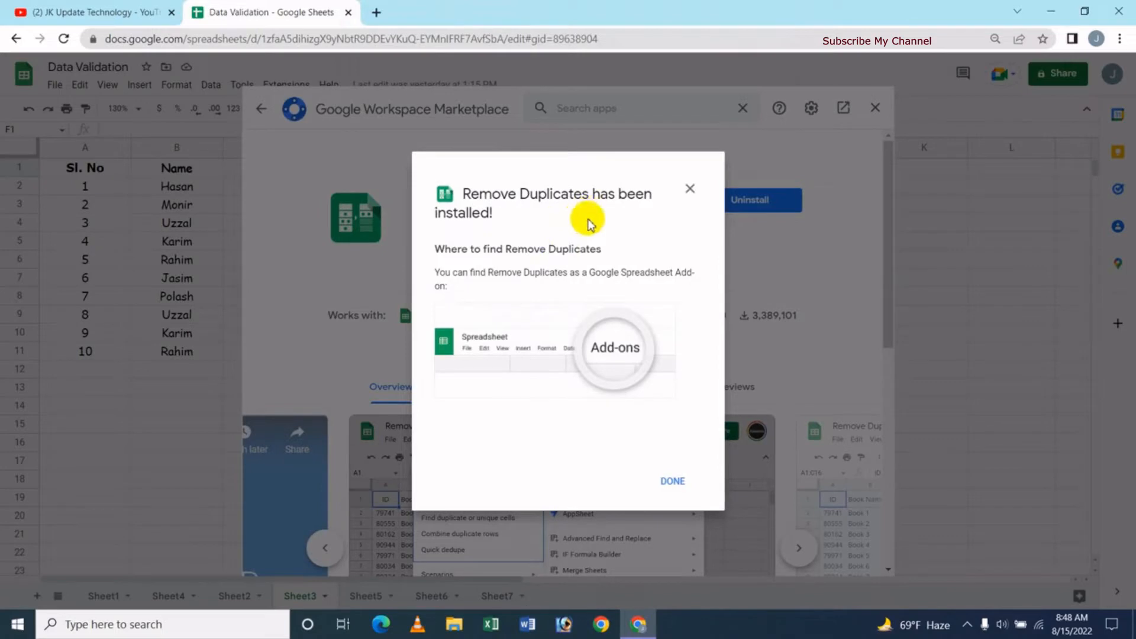
click(671, 482)
click(875, 108)
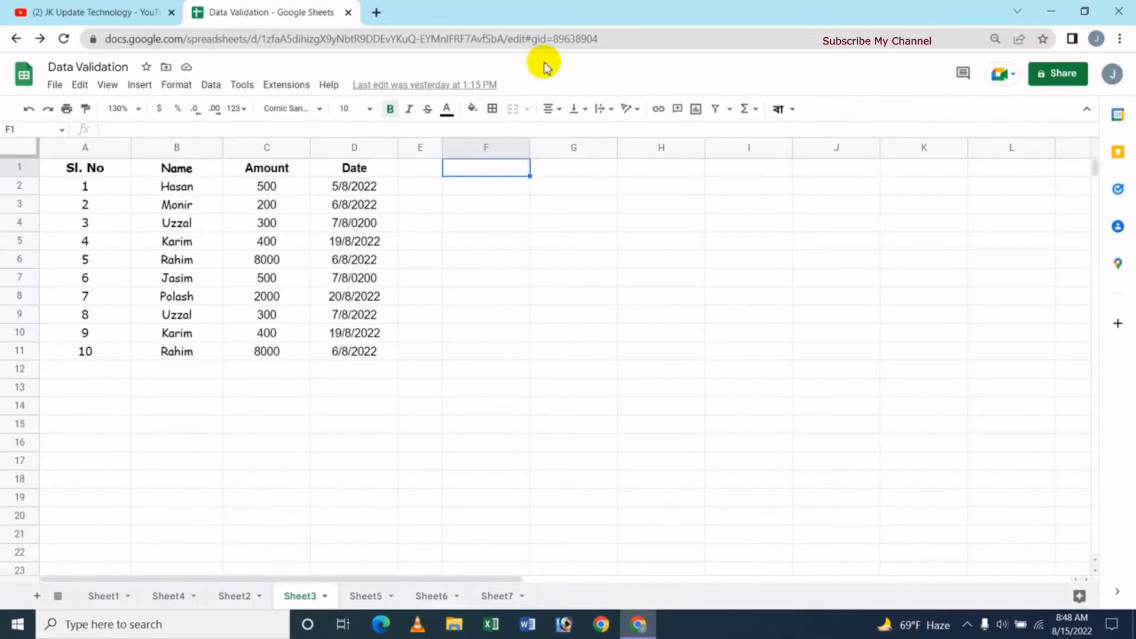
click(287, 88)
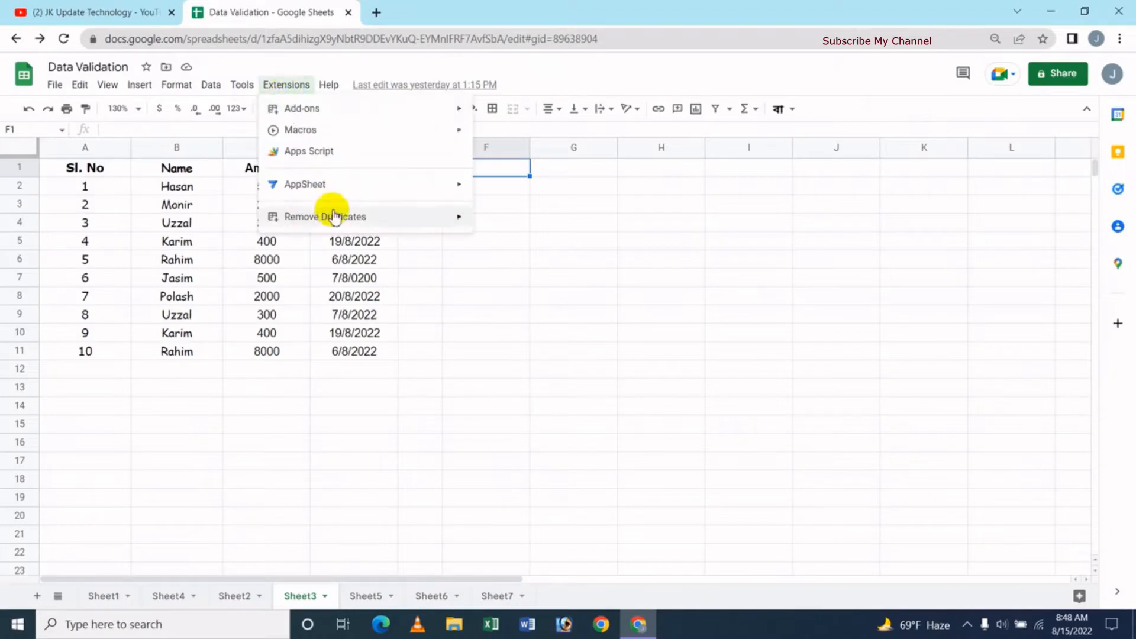
mouse_move(350, 219)
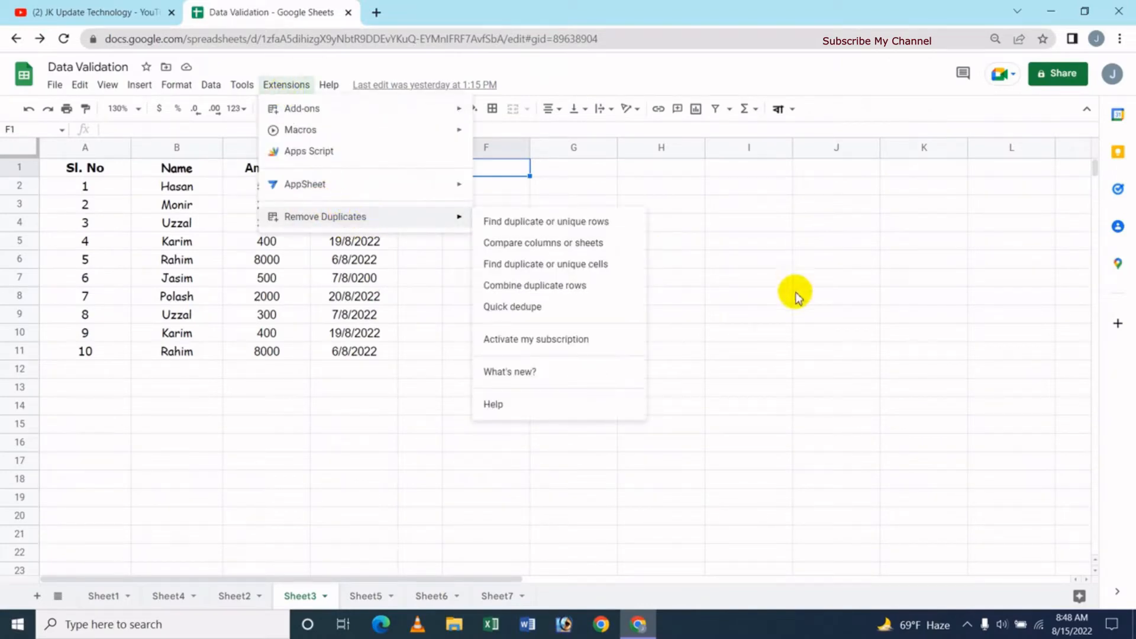
click(795, 294)
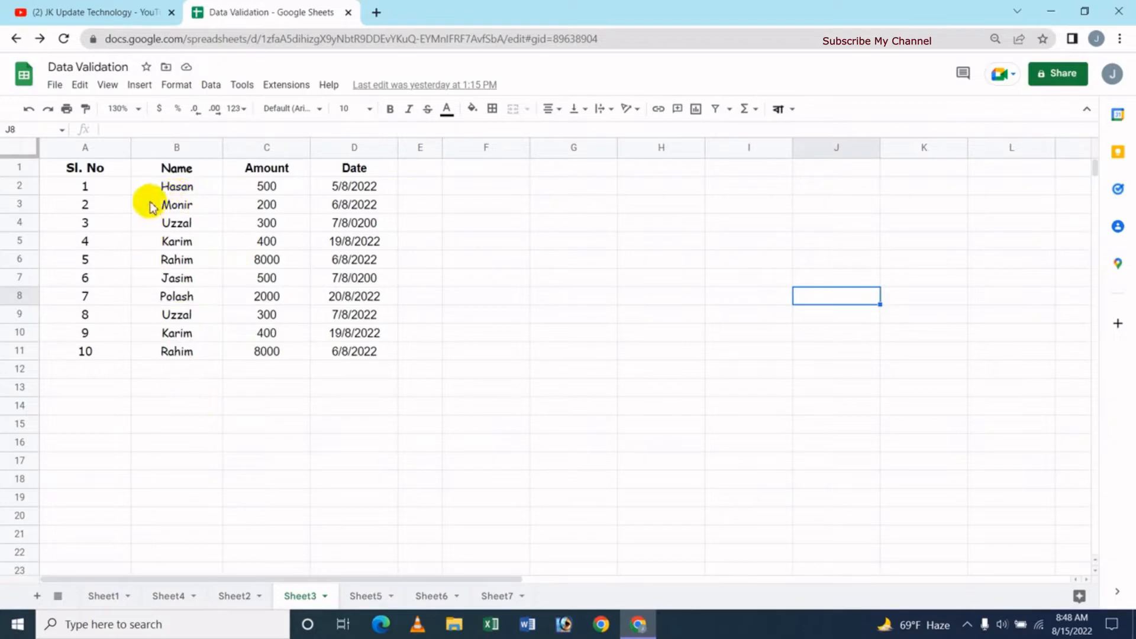
Start the Remove Duplicates add-on's search for duplicate or unique cells on the names in B2:B11 and accept the range
drag(154, 191, 185, 358)
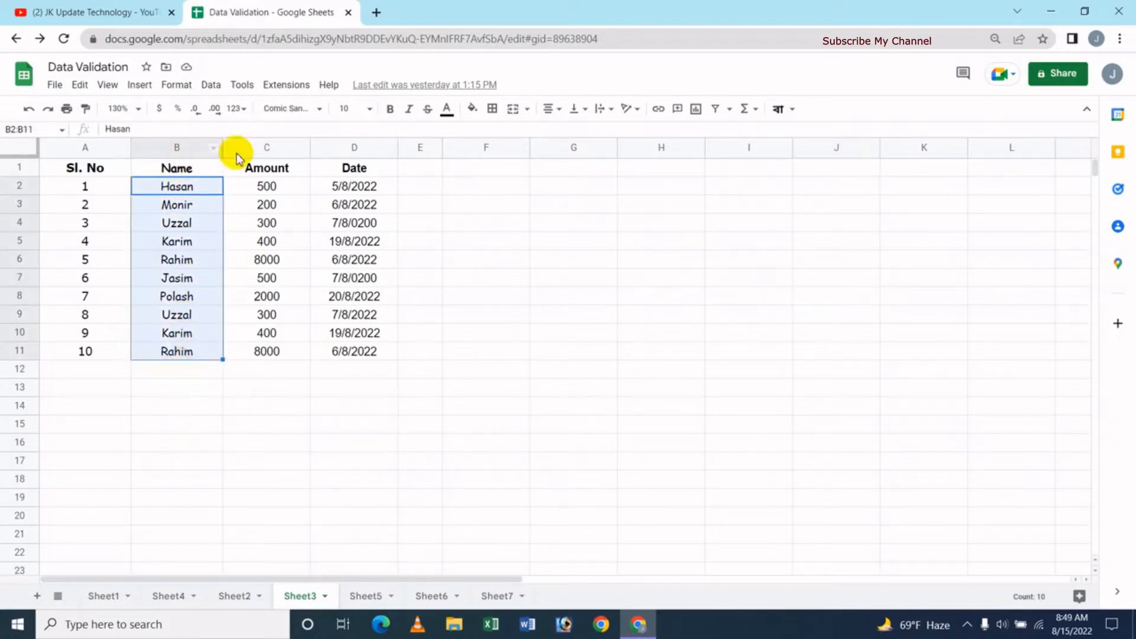
click(287, 86)
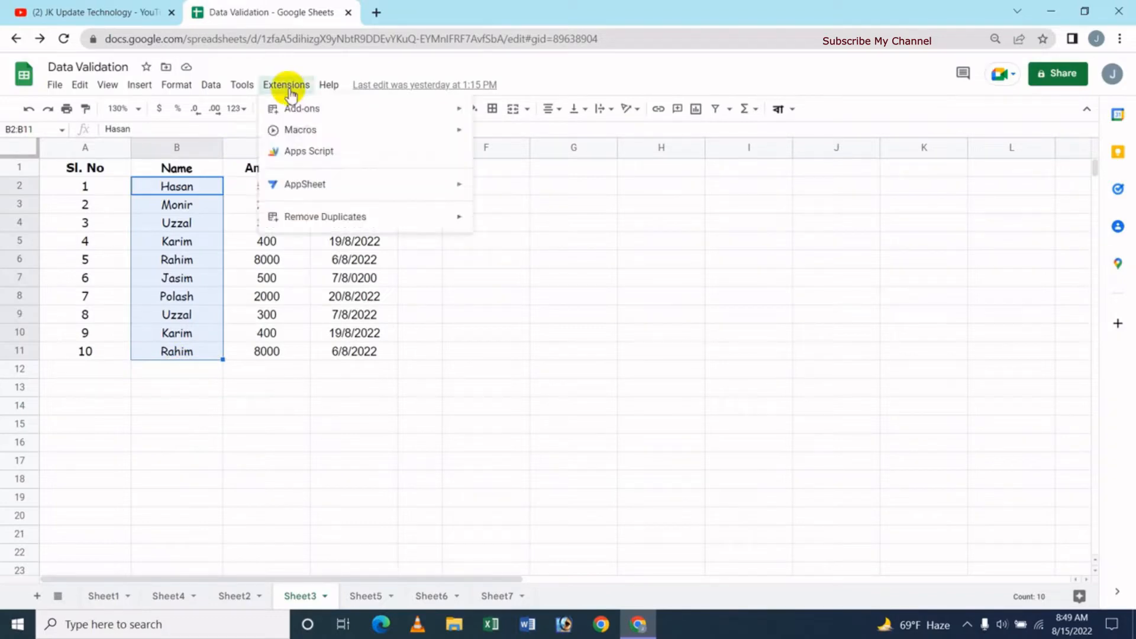
mouse_move(363, 228)
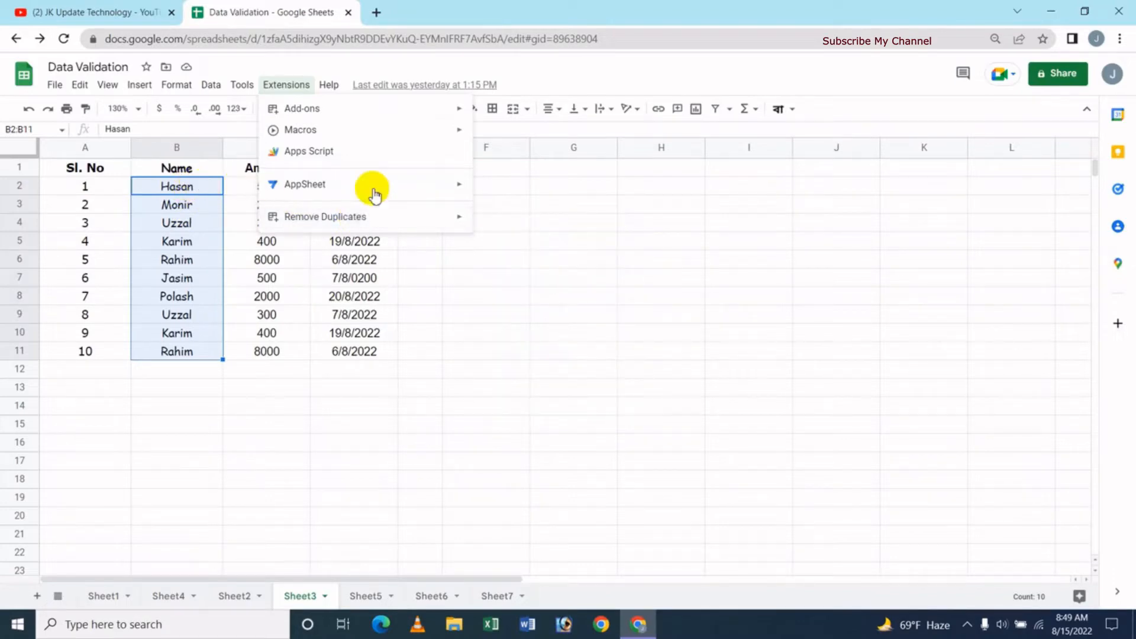
mouse_move(390, 196)
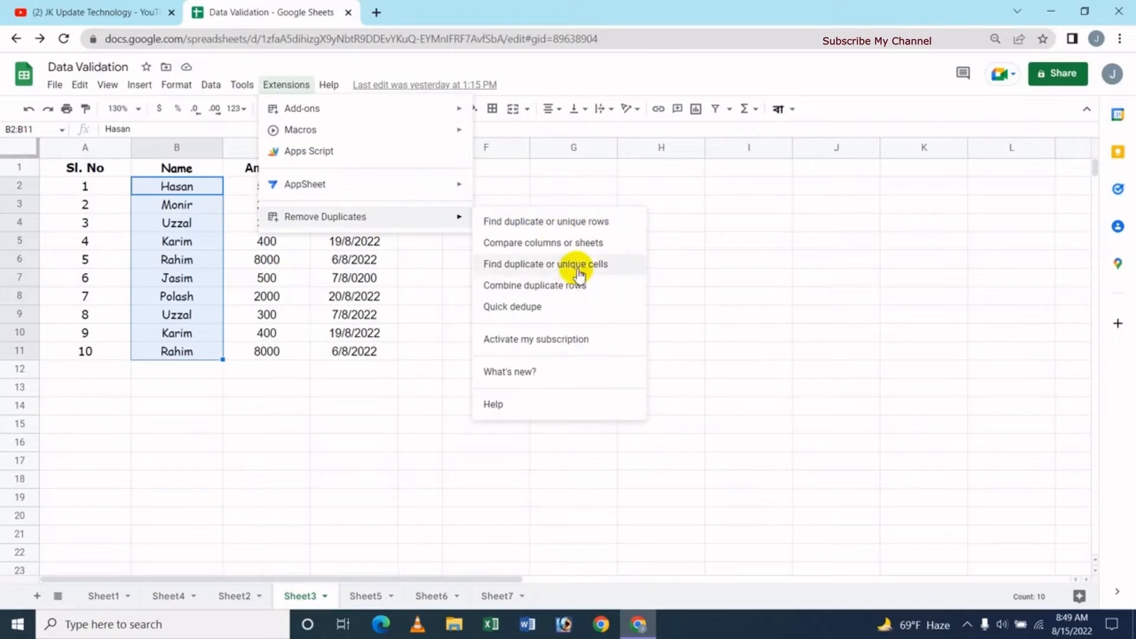
click(562, 272)
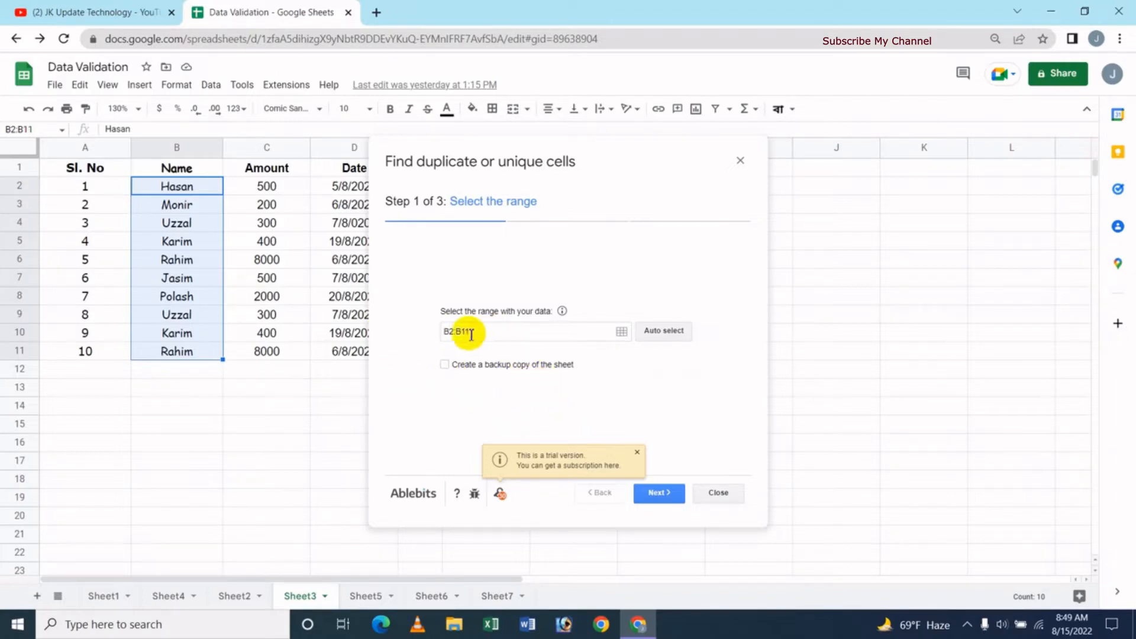
click(662, 494)
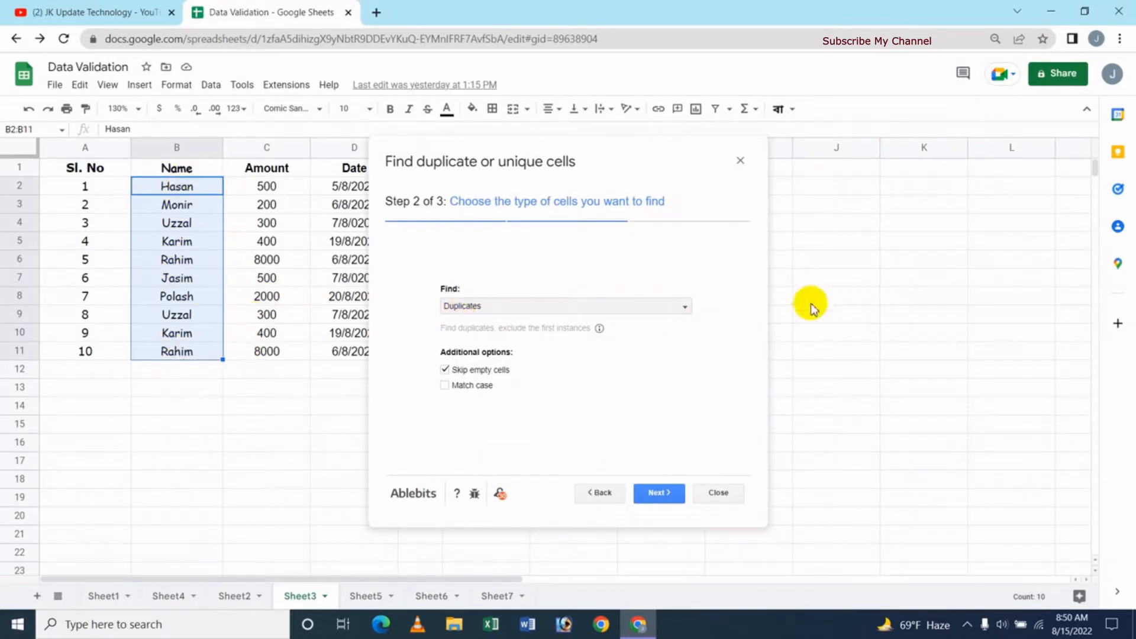
Choose Duplicates as the type of cells to find, keeping empty cells skipped, and continue to the action settings
click(686, 307)
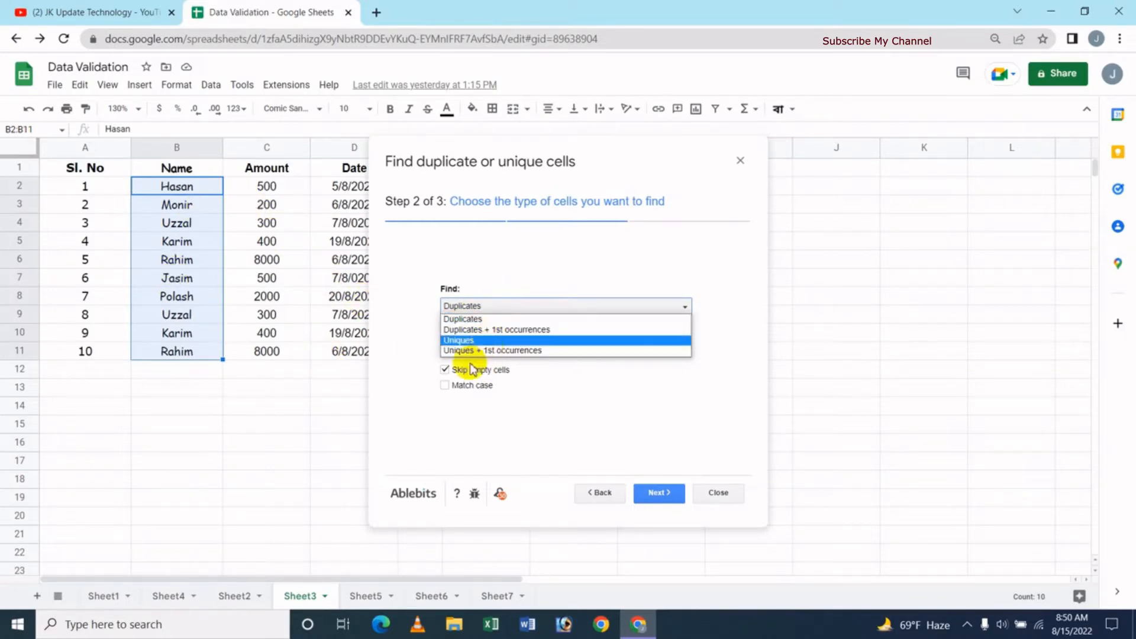
click(481, 320)
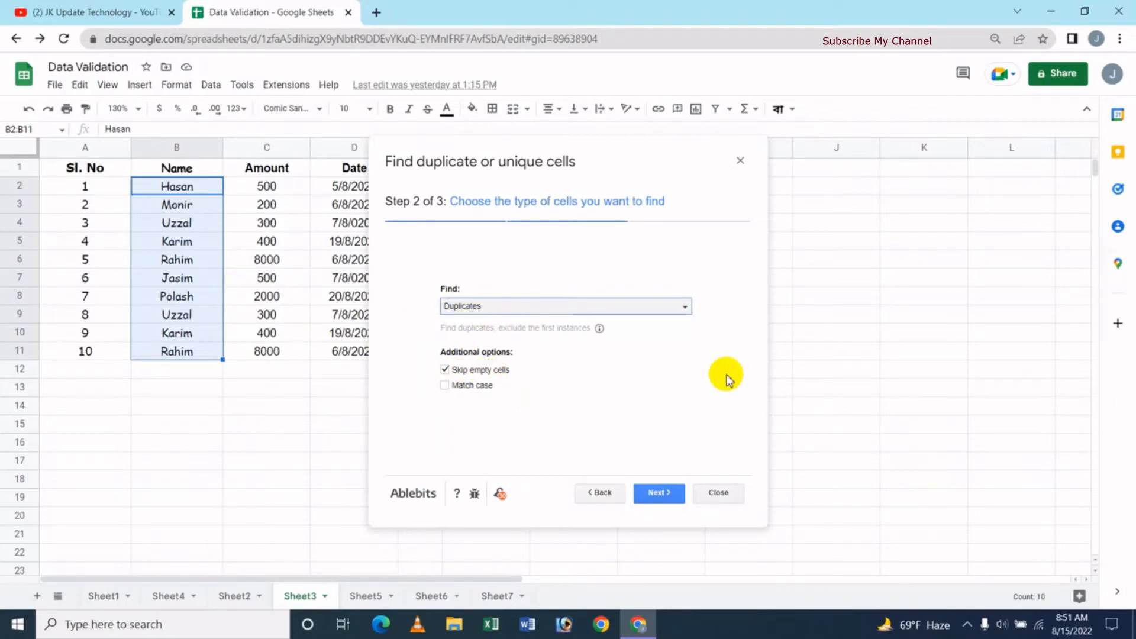
click(661, 493)
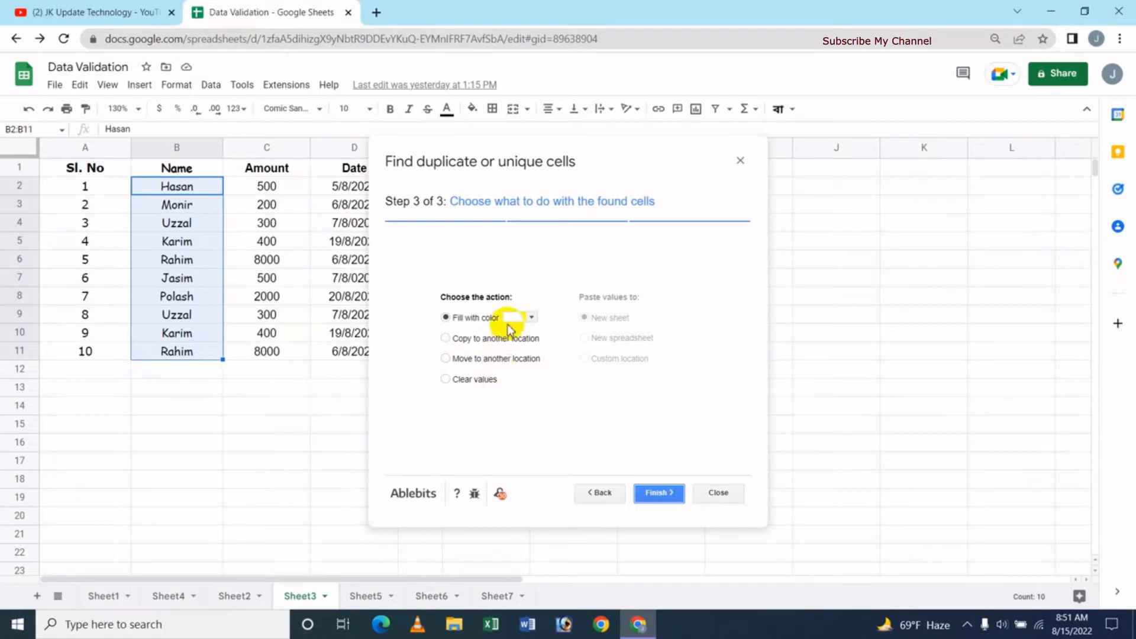
Fill the found duplicate cells with bright green, finish the search and close the results
click(531, 320)
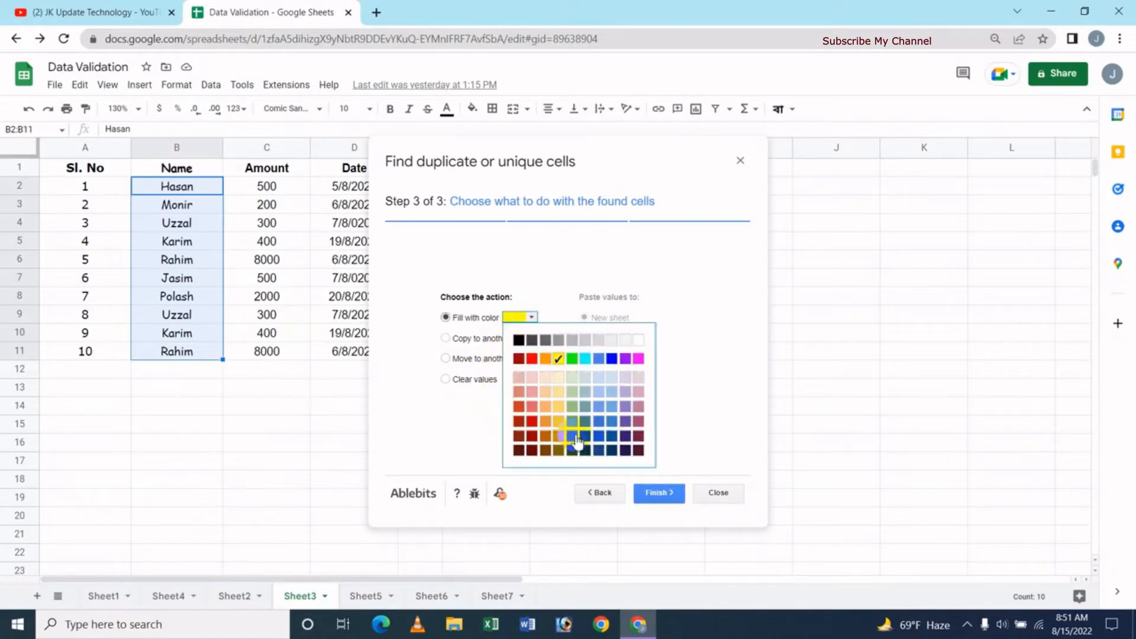
click(570, 363)
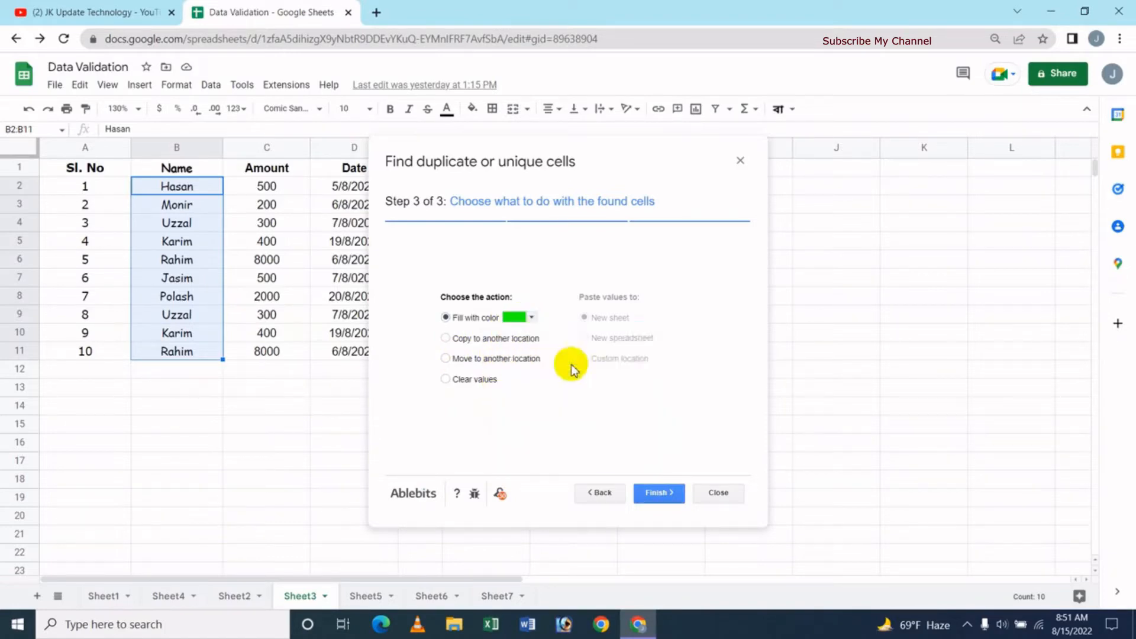
click(657, 494)
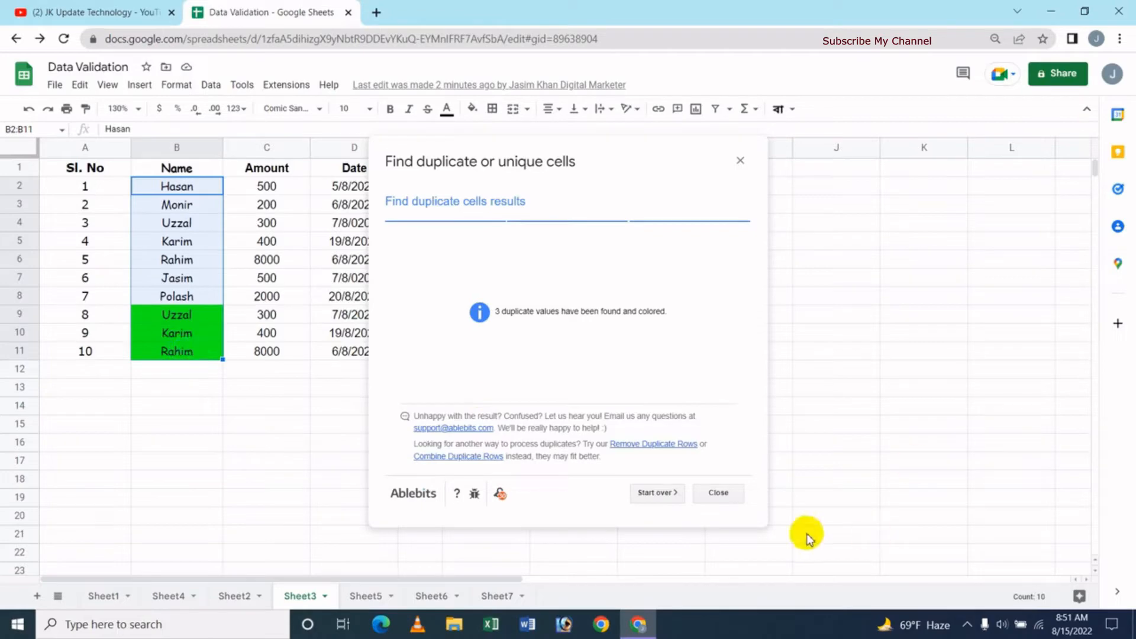
click(718, 493)
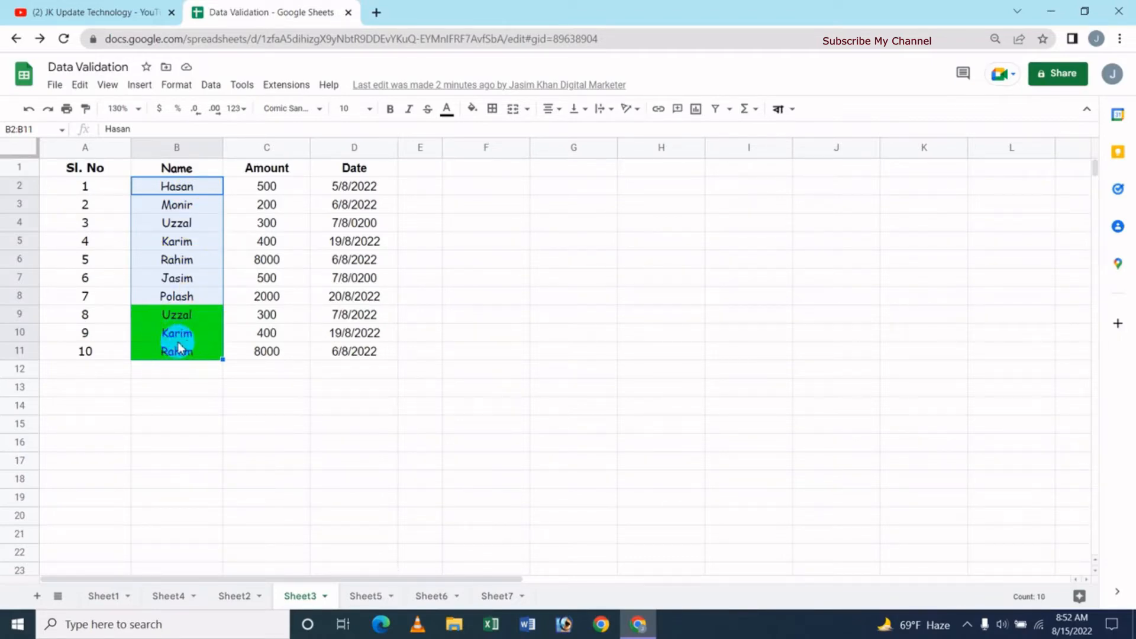
Undo the green fill on the duplicate names and deselect the name range
click(30, 110)
click(434, 315)
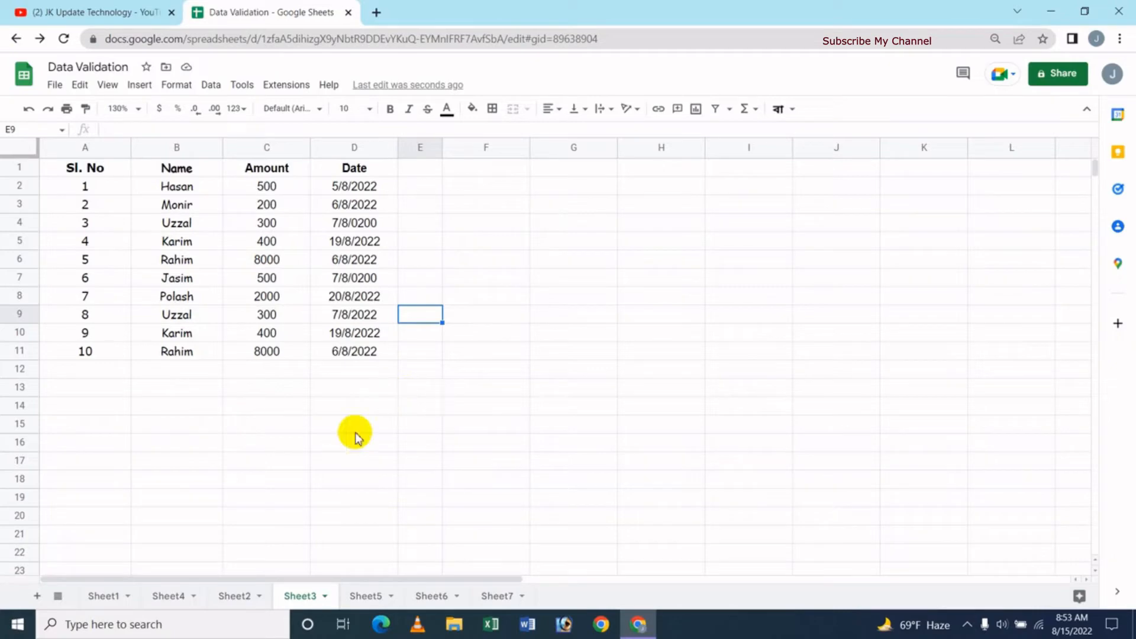
Start the add-on's search for duplicate or unique rows on B2:D11, move its dialog clear of the data and accept the range
drag(163, 190, 337, 352)
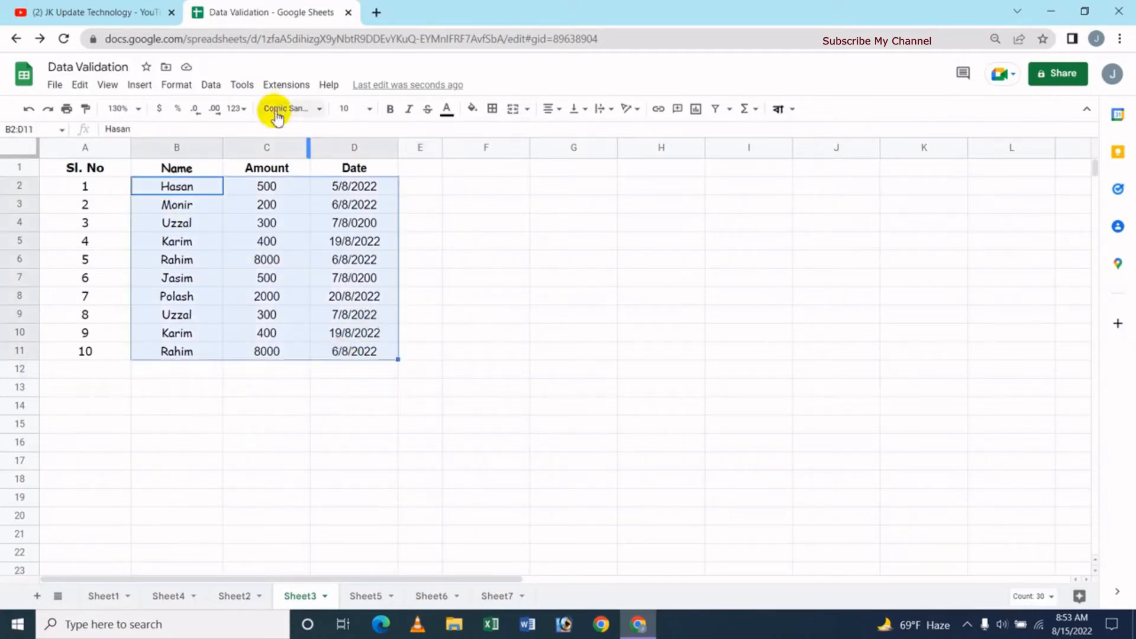
click(289, 84)
mouse_move(322, 226)
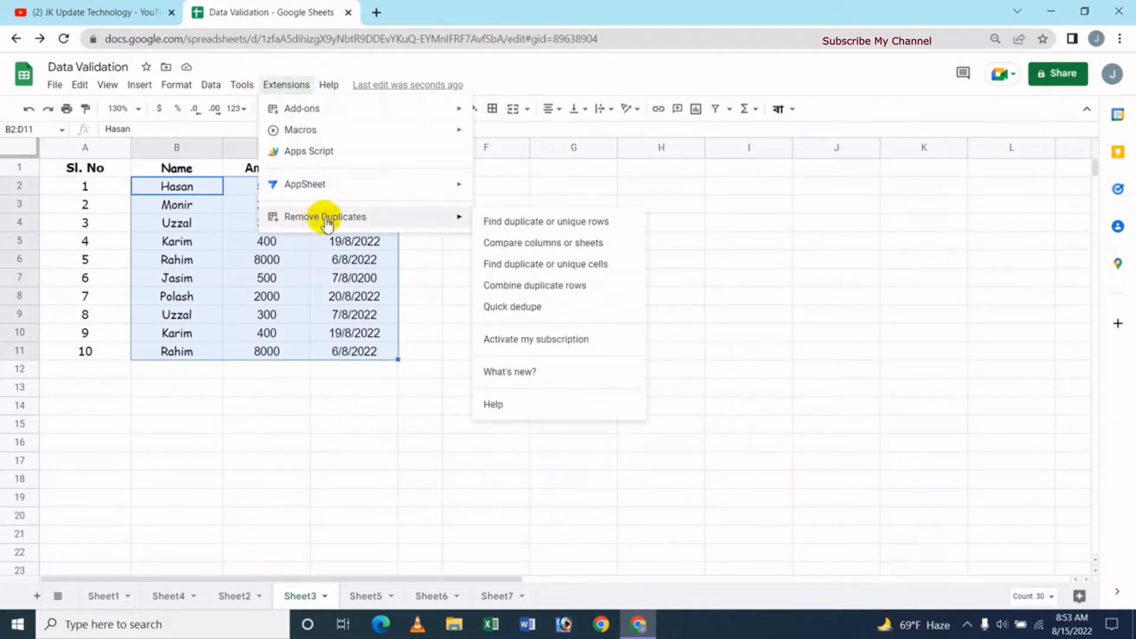
click(565, 224)
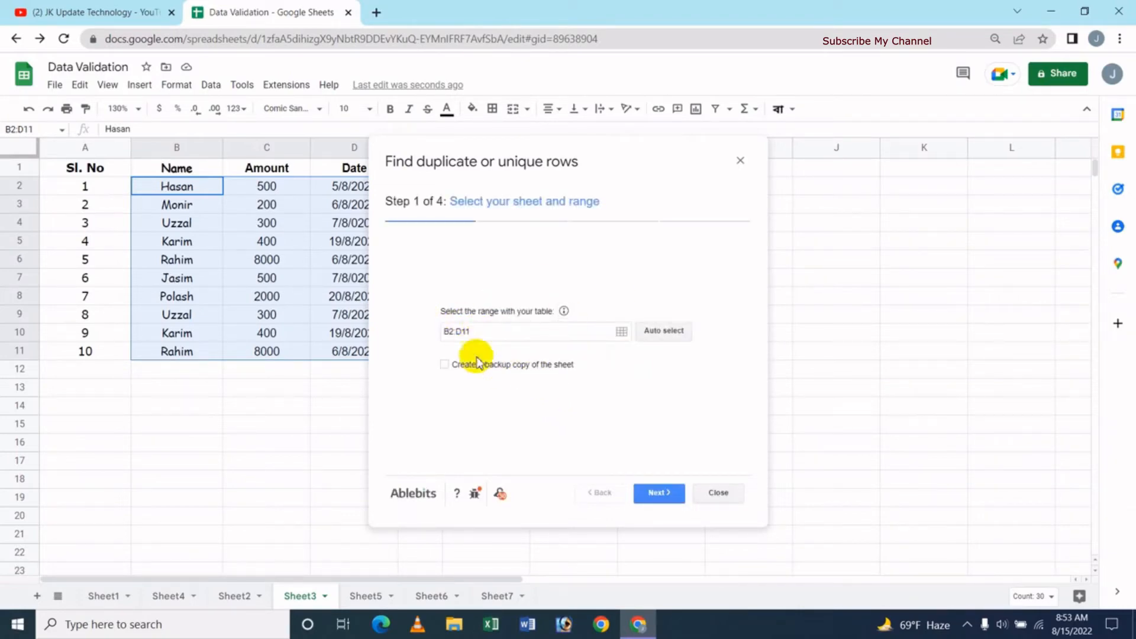
drag(605, 167, 690, 201)
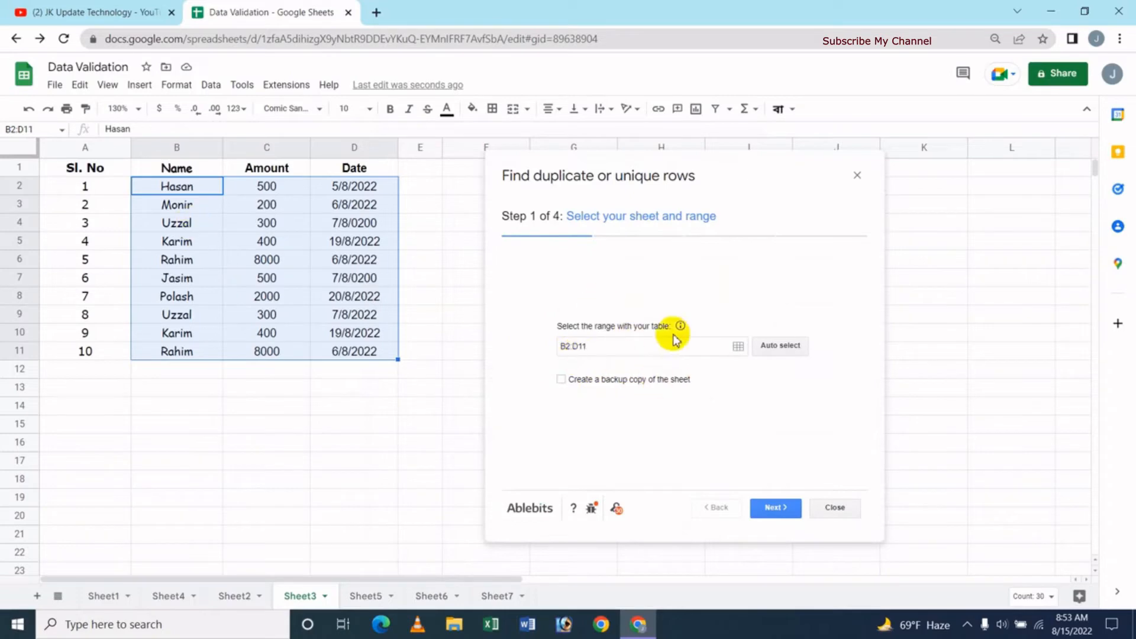
click(781, 508)
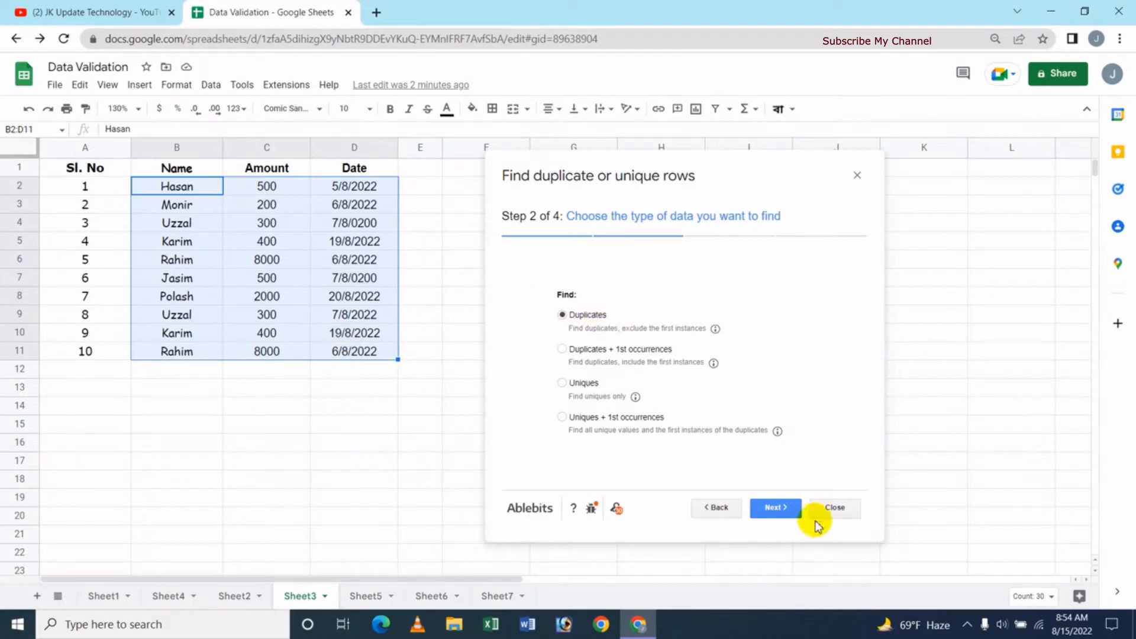
Search all columns of B2:D11 for duplicate rows excluding first instances, fill them with magenta and close the results
click(790, 521)
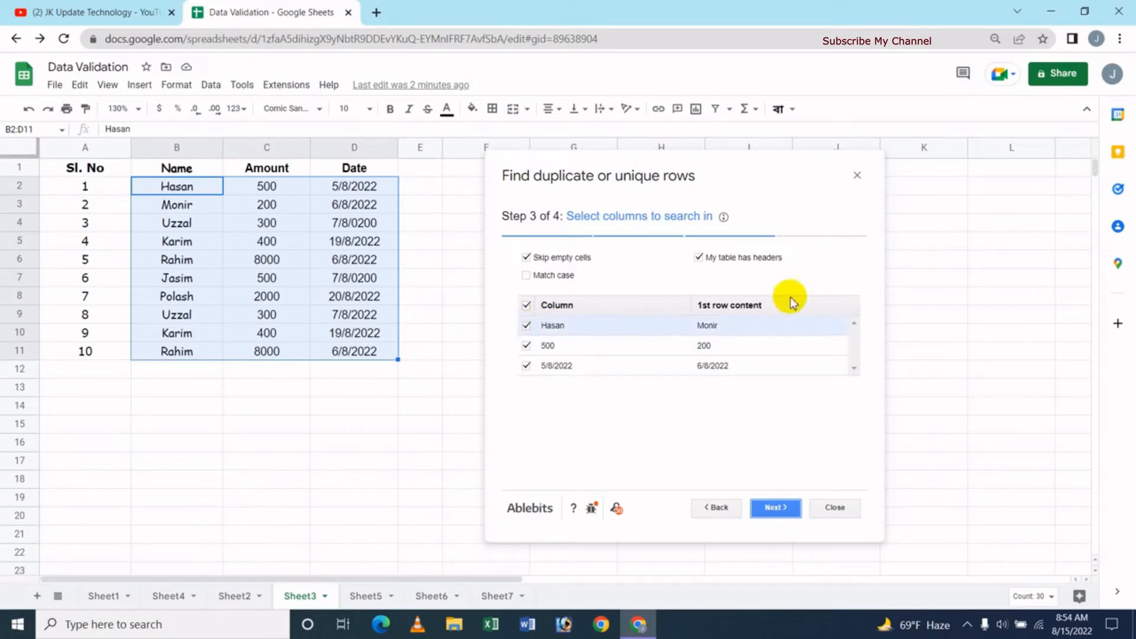
click(776, 507)
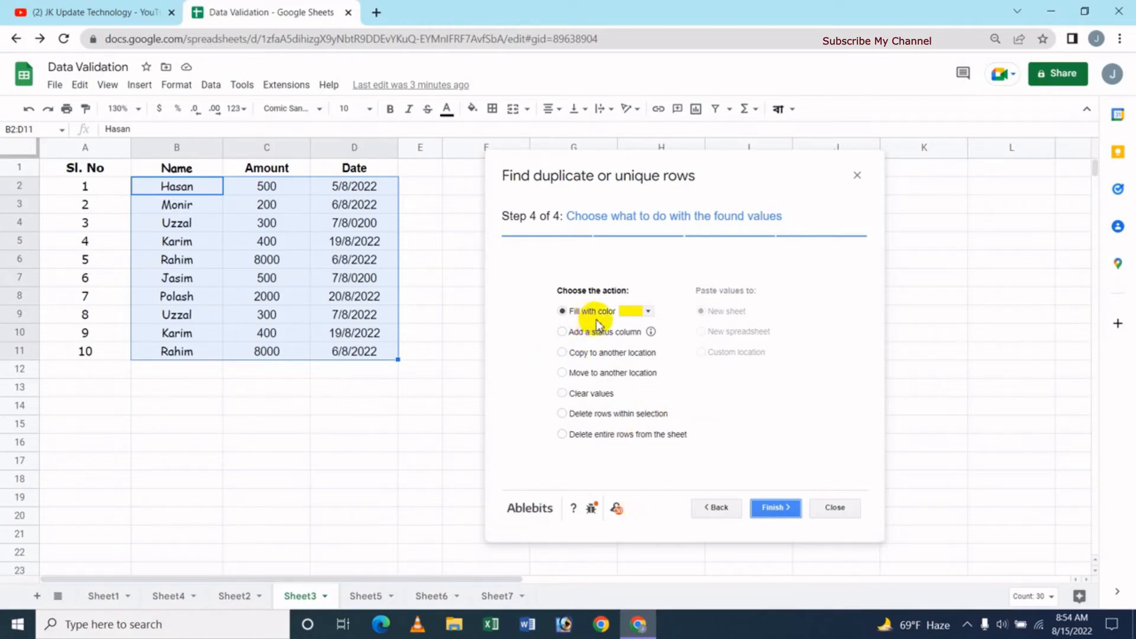
click(649, 316)
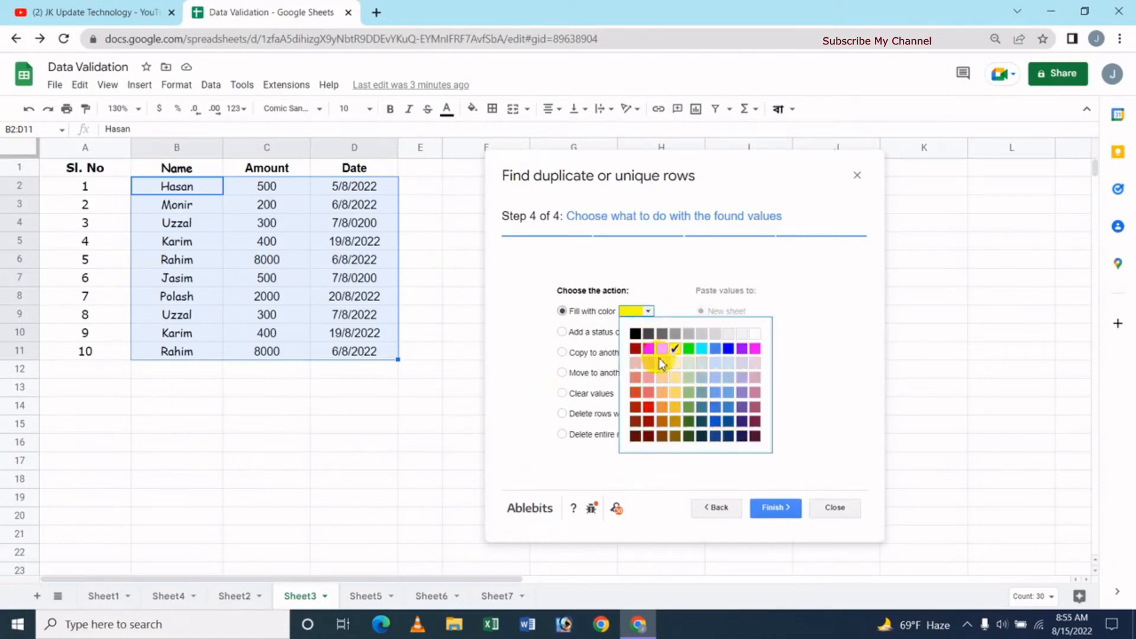
click(755, 350)
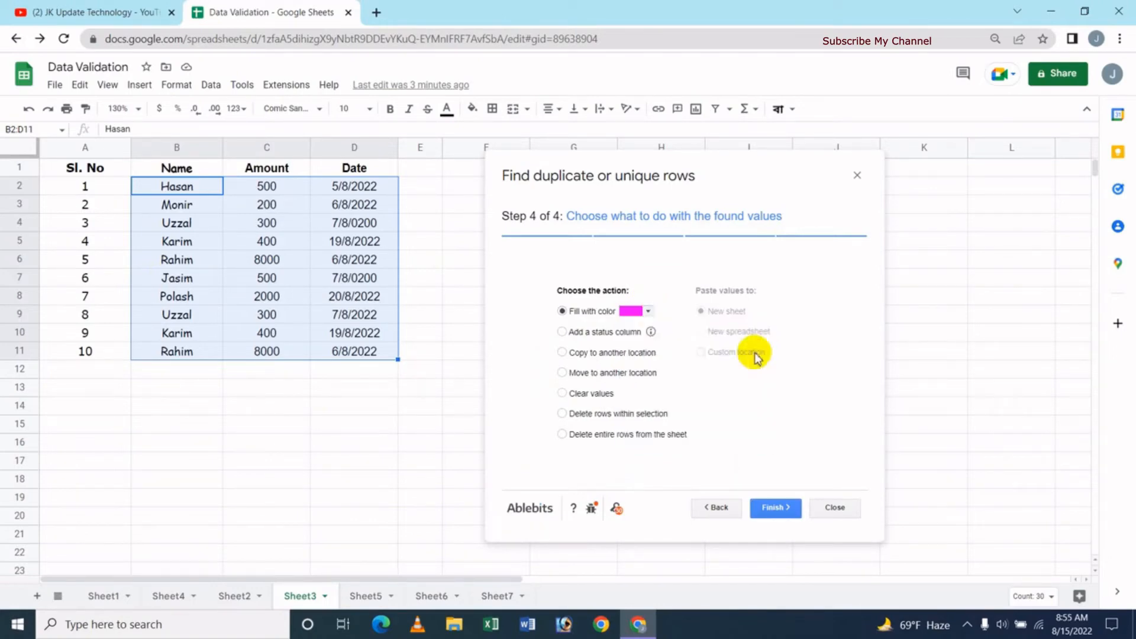
click(776, 514)
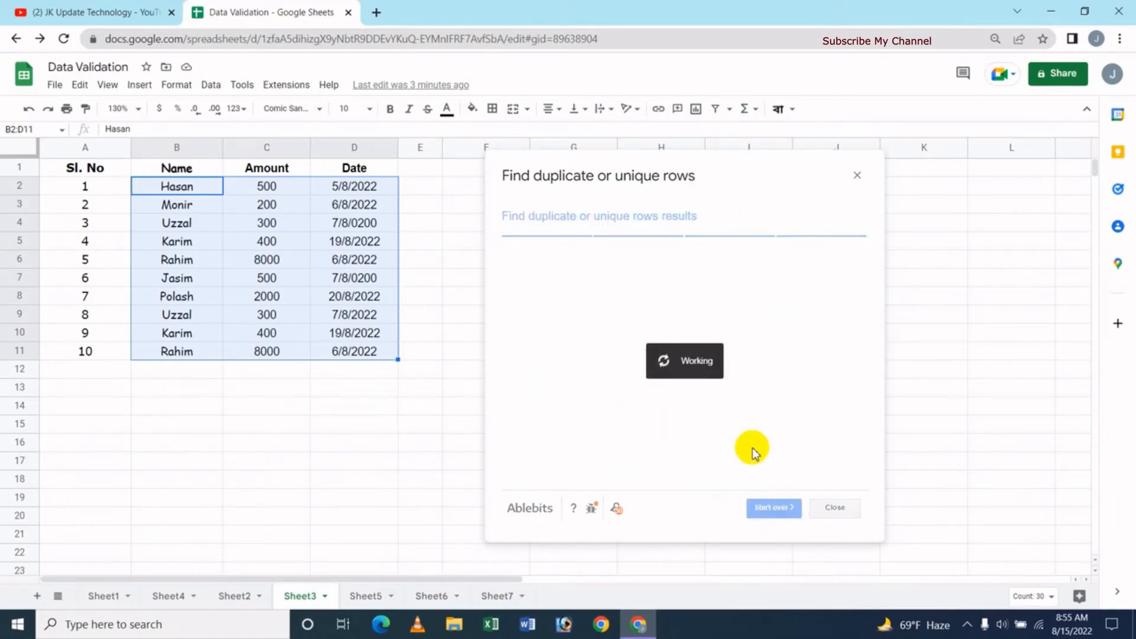
click(835, 508)
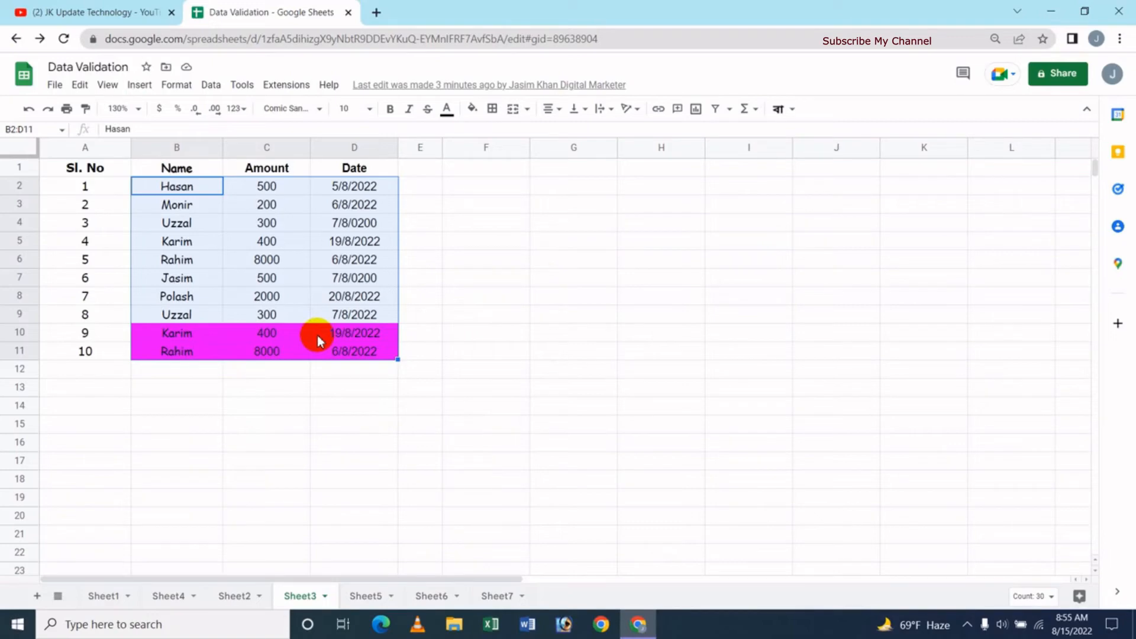
Undo the magenta fill on the duplicate rows and deselect the range
click(29, 110)
click(489, 299)
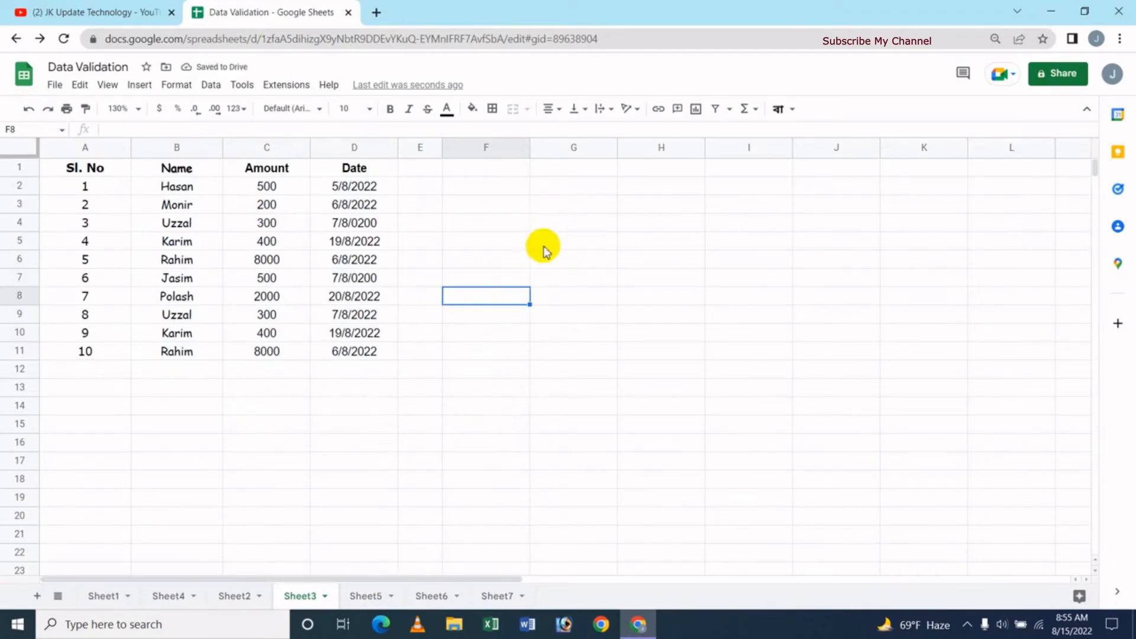
Enter =UNIQUE(B2:B11) in F2 to list the unique names from the Name column
click(484, 187)
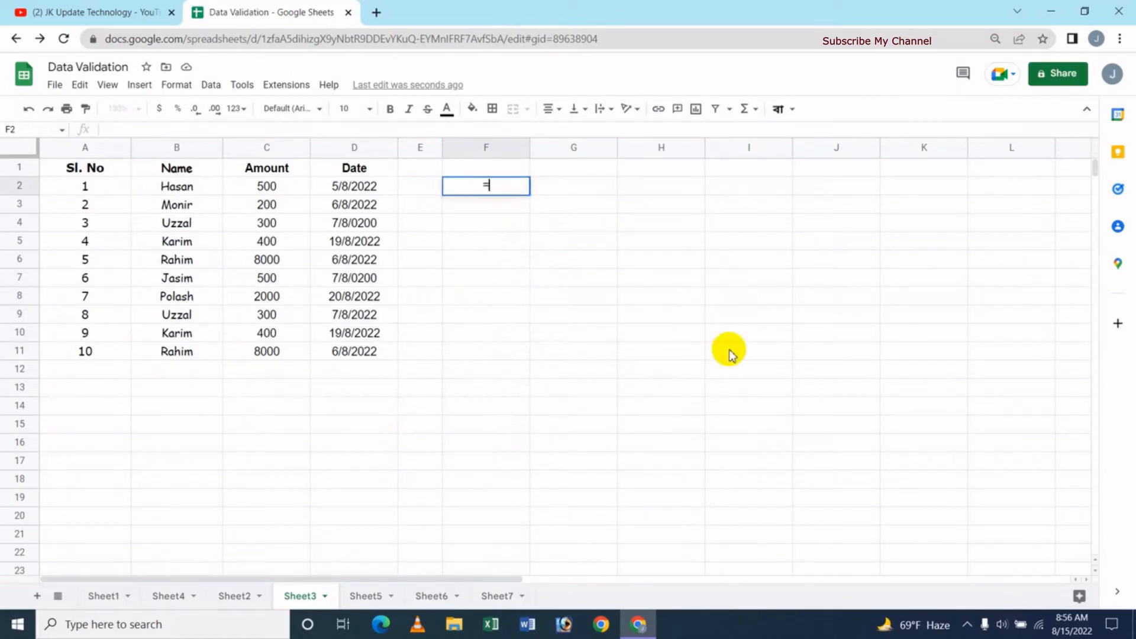
text(=uni)
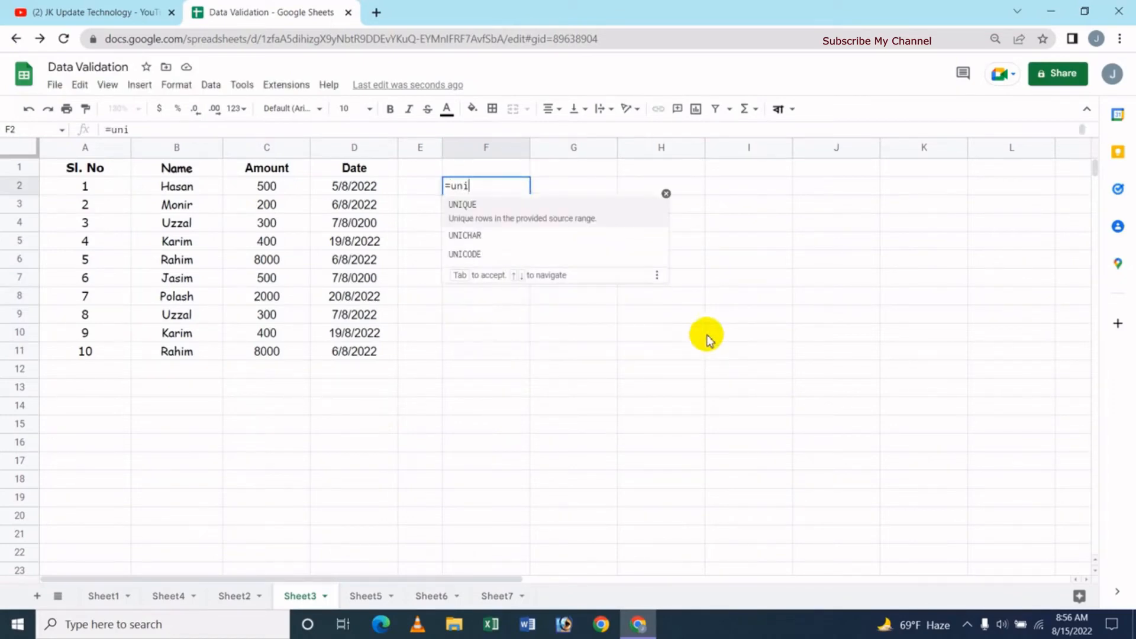
click(483, 207)
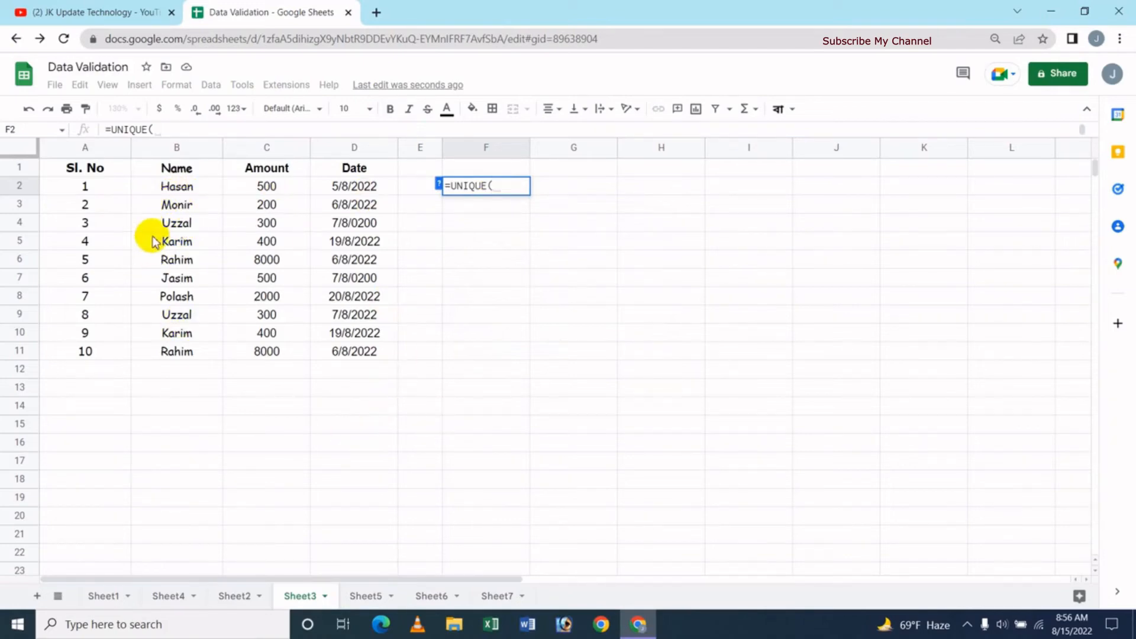
drag(158, 188, 159, 352)
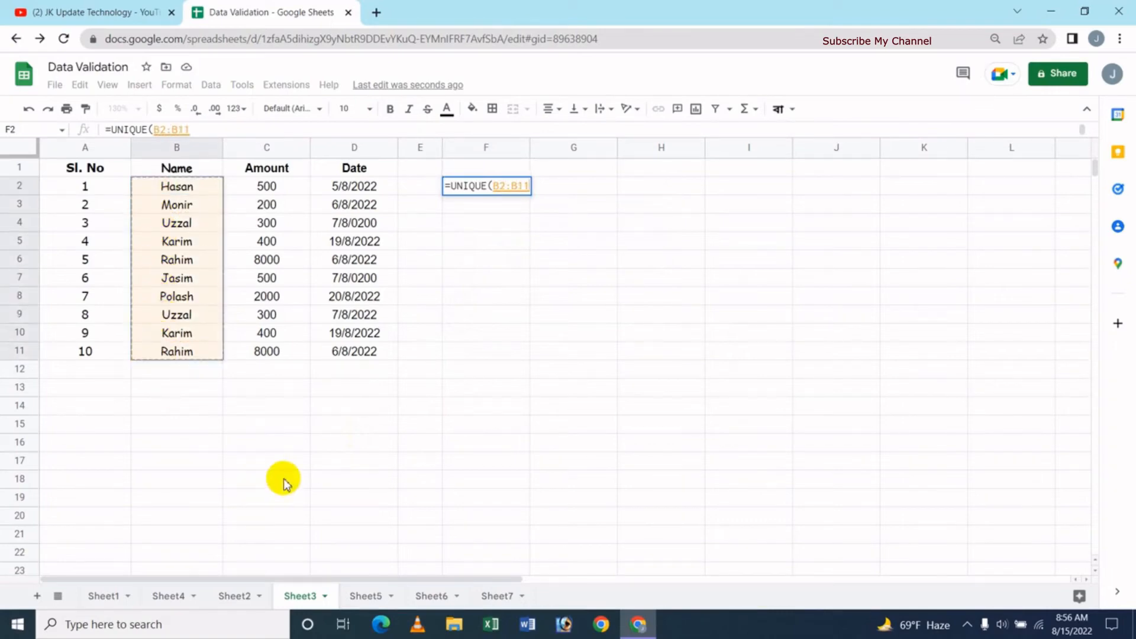
key(Return)
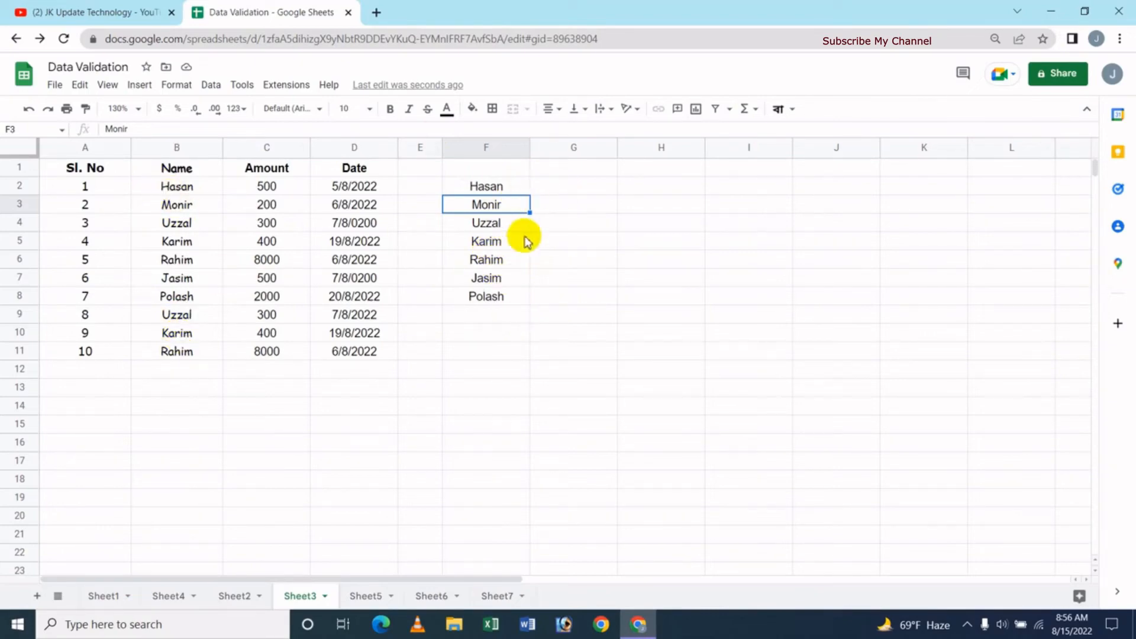
Delete the UNIQUE formula for the name list in F2 and undo the deletion
click(512, 190)
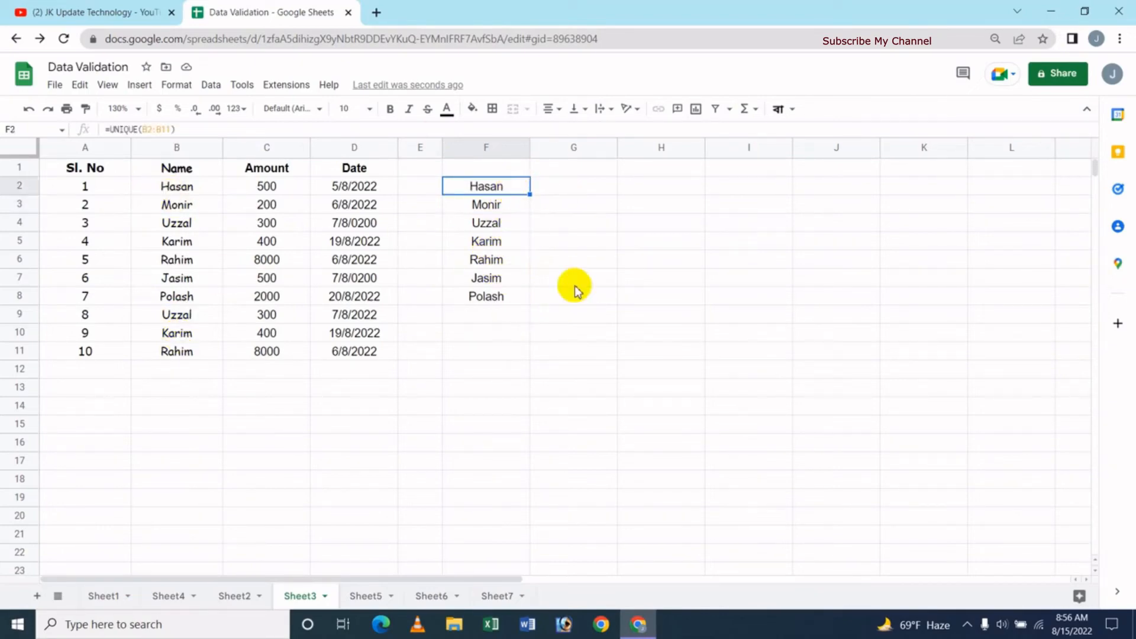
key(Delete)
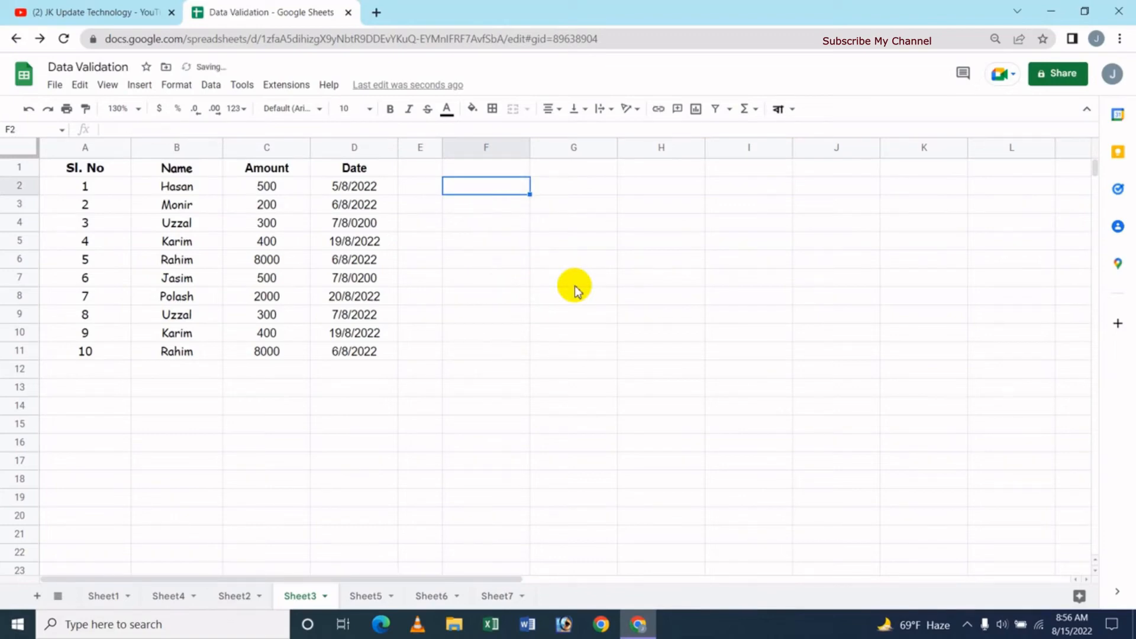
key(ctrl+z)
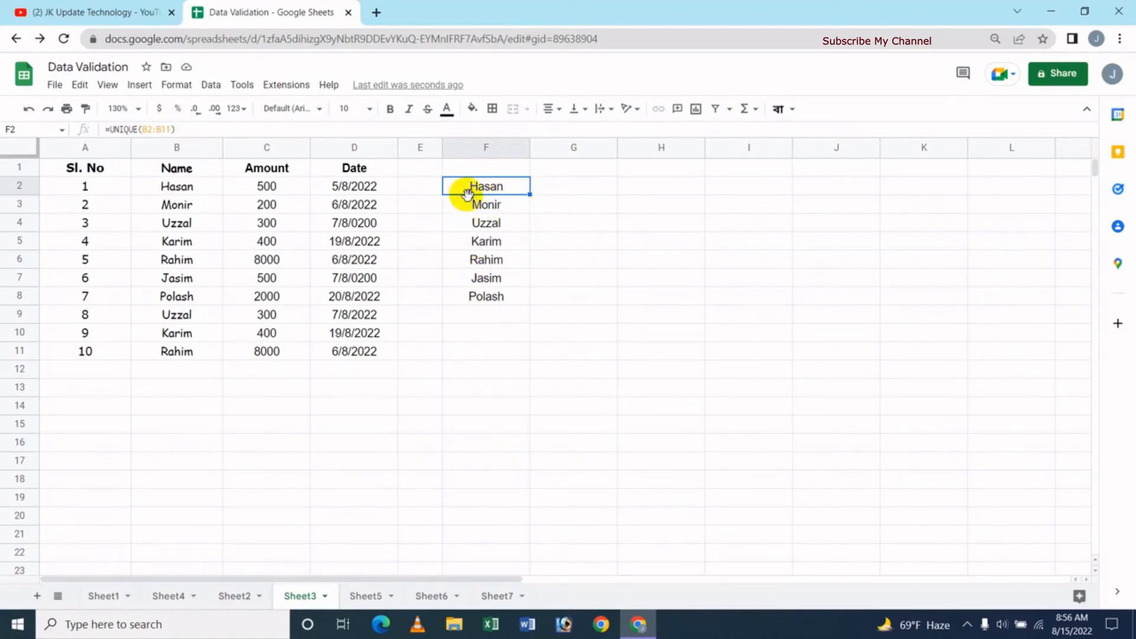
Convert the unique name list in F2:F8 to static values by copying it and pasting values only over itself
drag(471, 195, 473, 296)
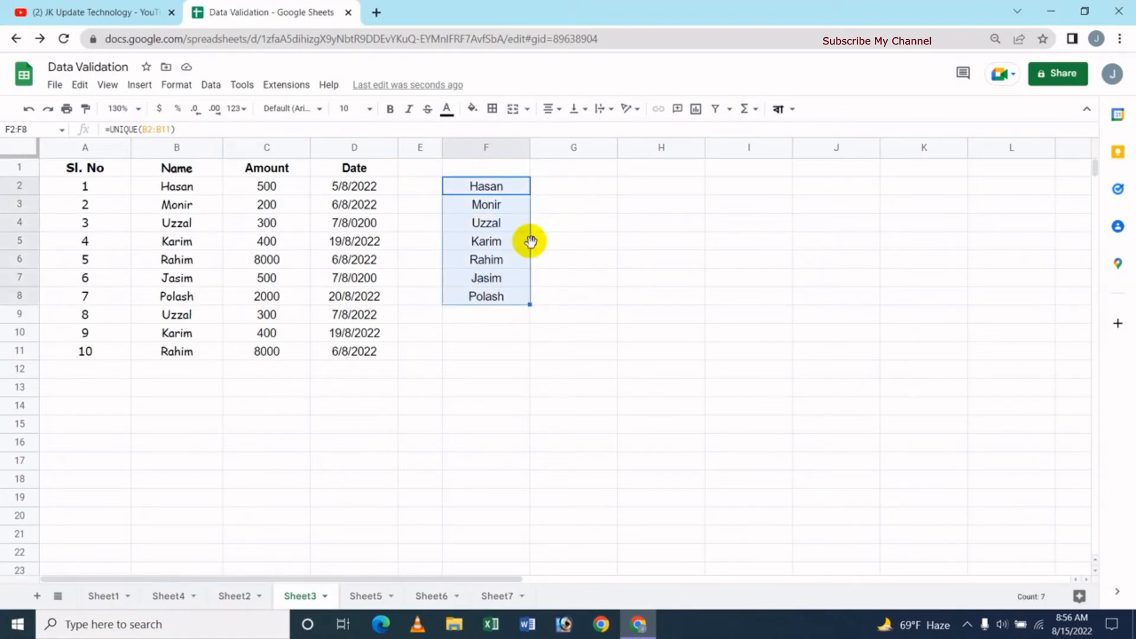
key(ctrl+c)
right_click(491, 222)
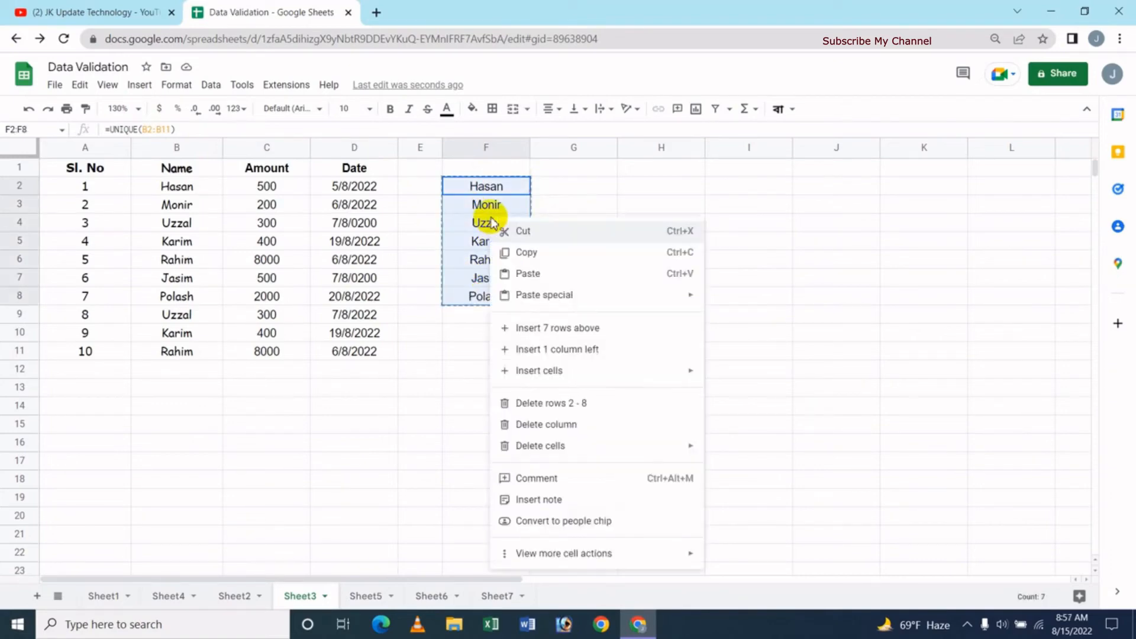
mouse_move(580, 295)
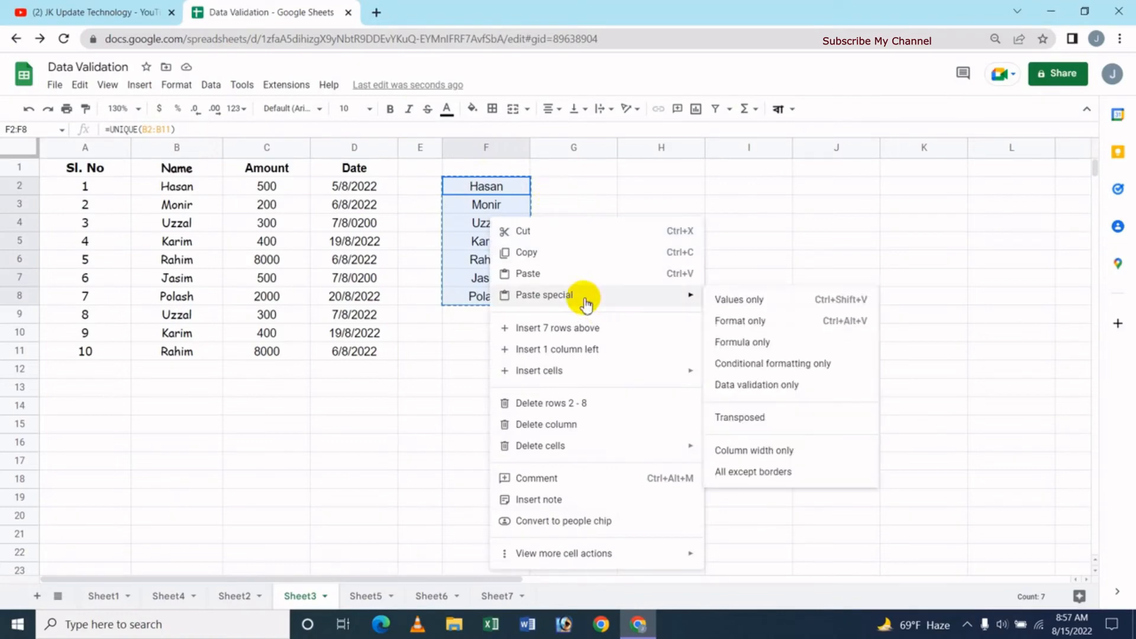
click(732, 301)
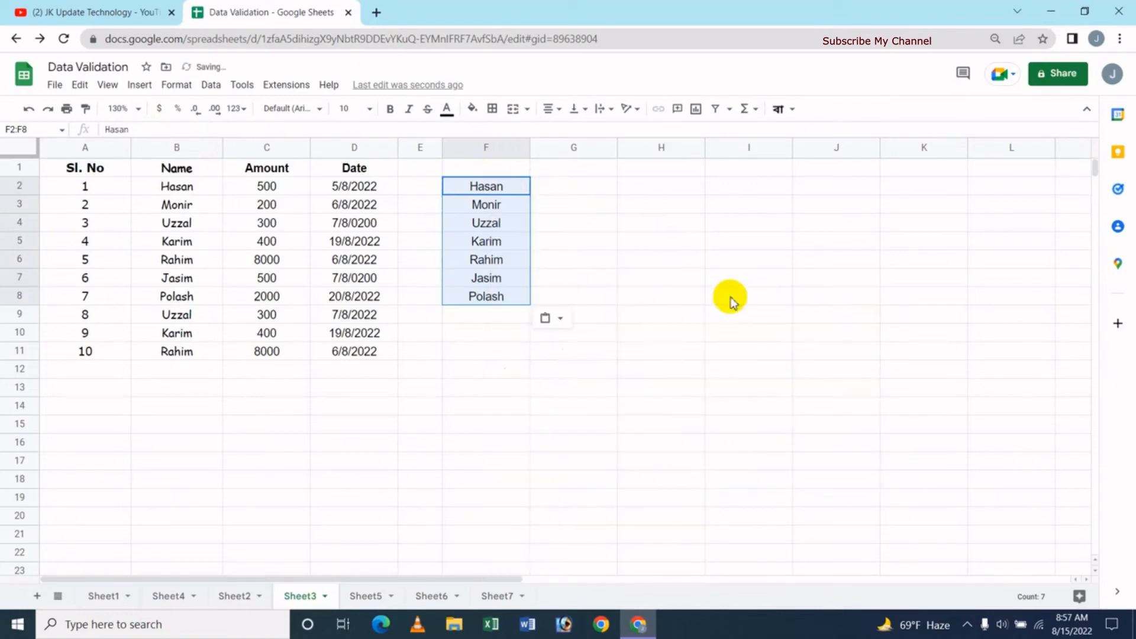
click(495, 331)
Delete only the first name of the static list in F2 and undo the deletion
click(487, 189)
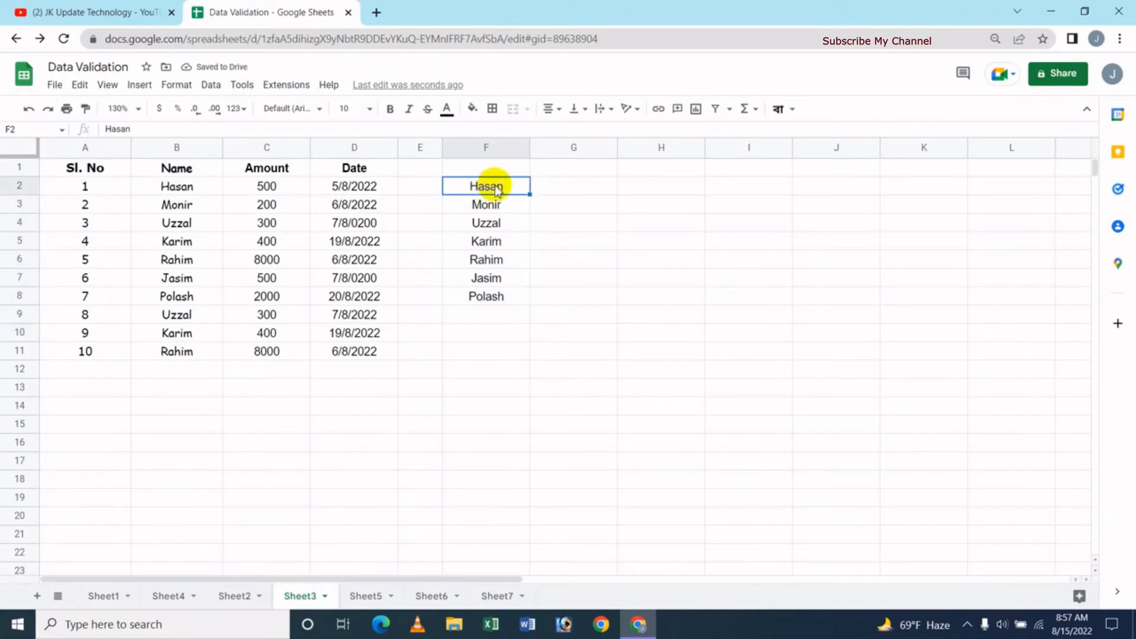
key(Delete)
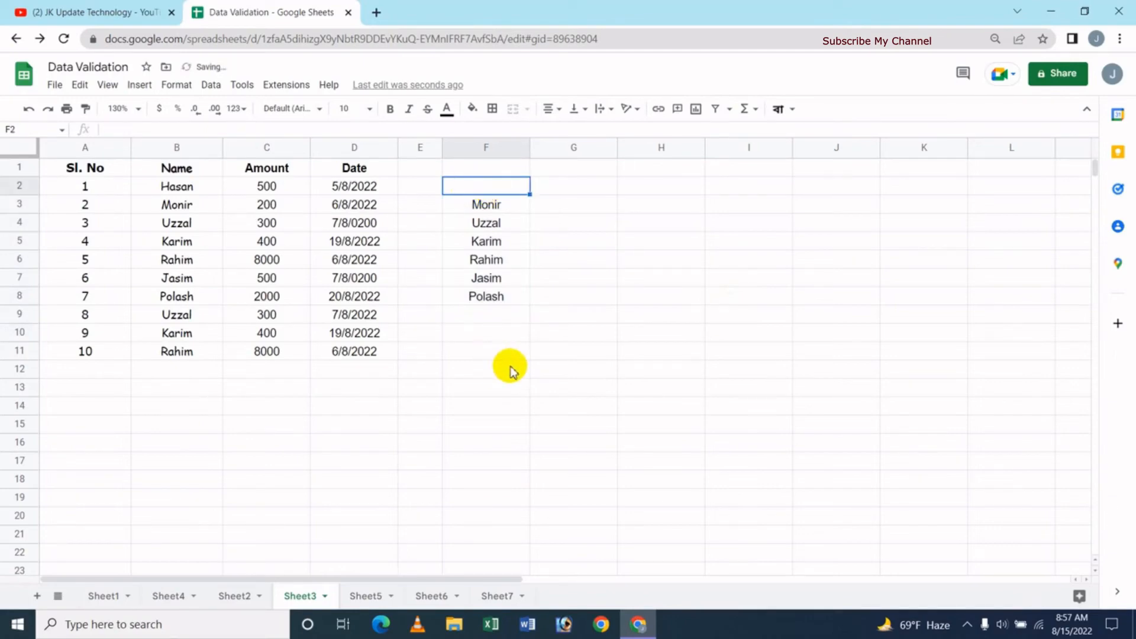
key(ctrl+z)
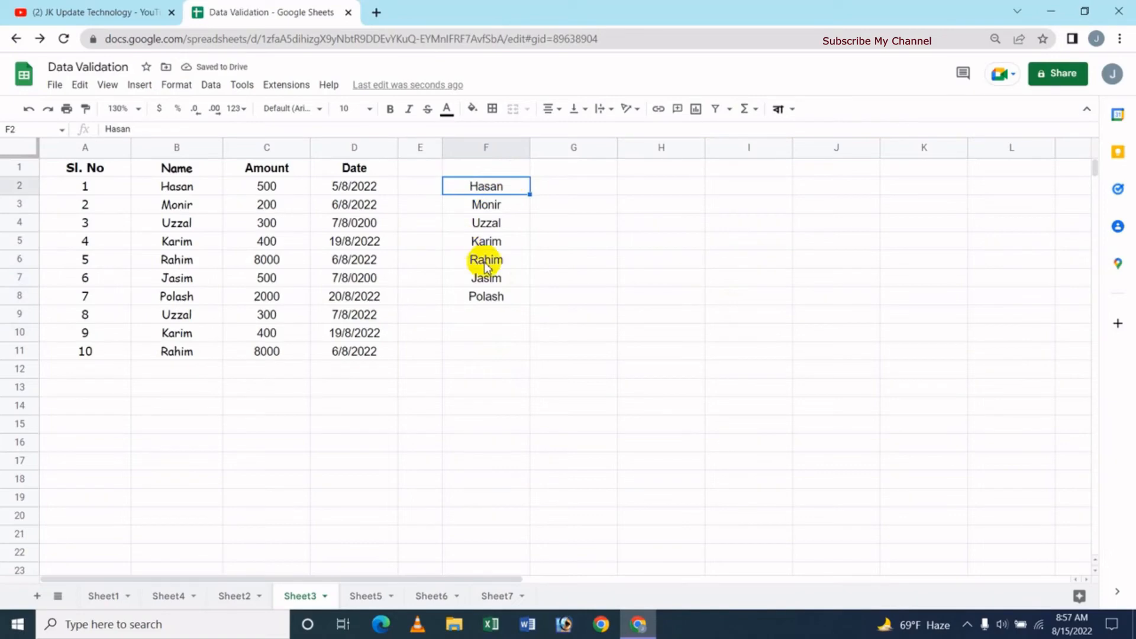
Clear the static list of unique names in F2:F9 and deselect the range
key(shift+Down)
key(shift+Down)
key(shift+Down)
key(shift+Down)
key(shift+Down)
key(shift+Down)
key(shift+Down)
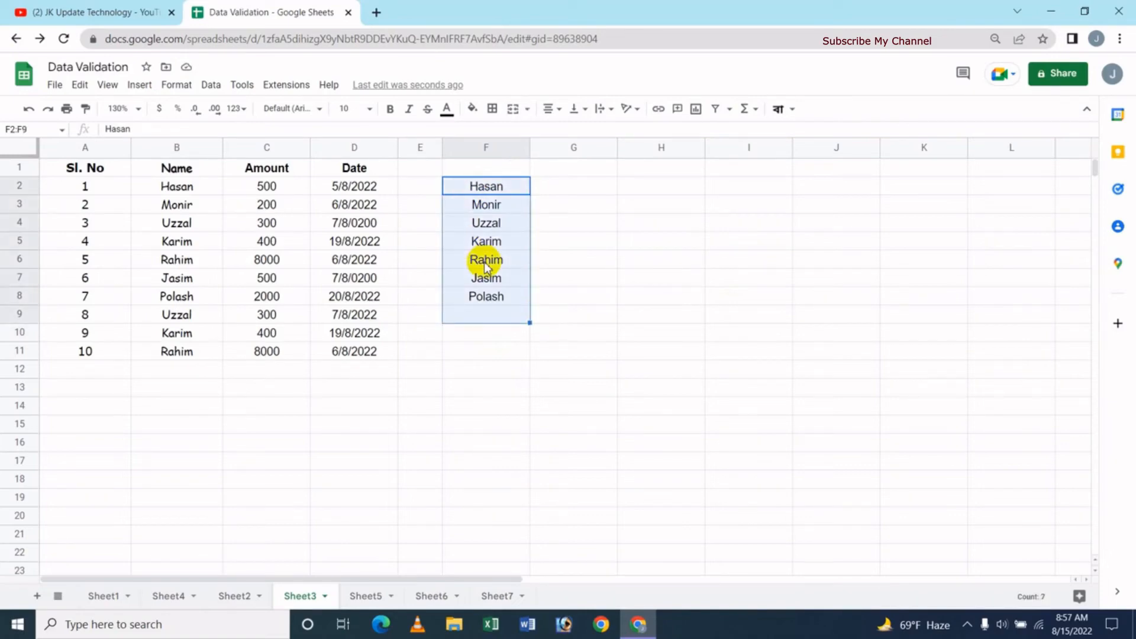
key(Delete)
click(543, 203)
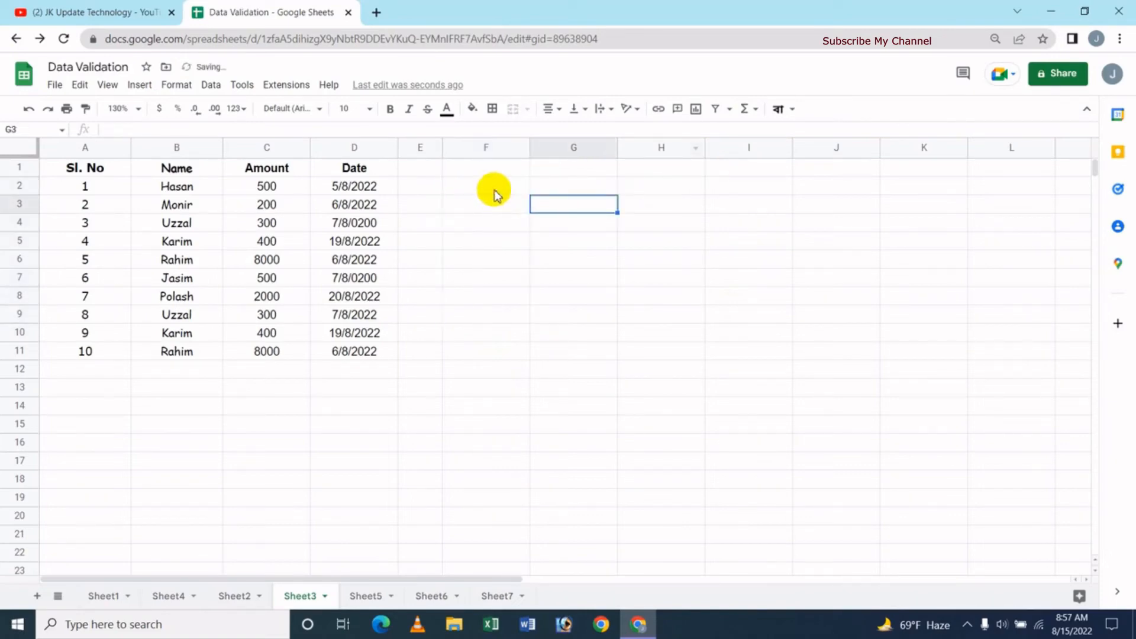
Enter =UNIQUE(B2:D11) in F2 to list the unique rows of name, amount and date
click(494, 191)
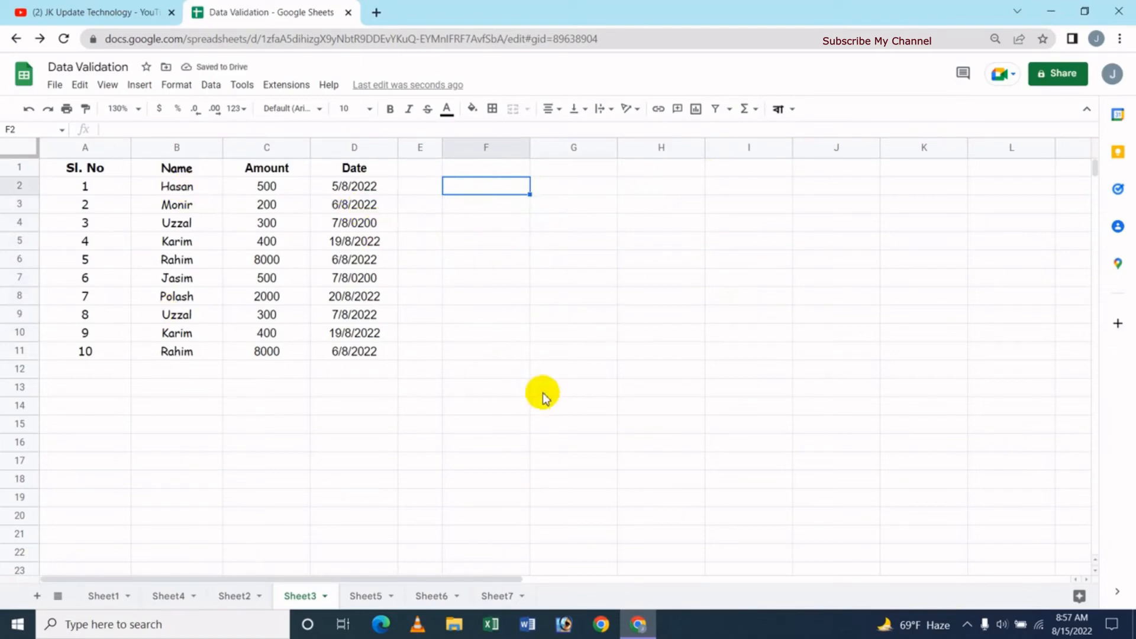
text(=)
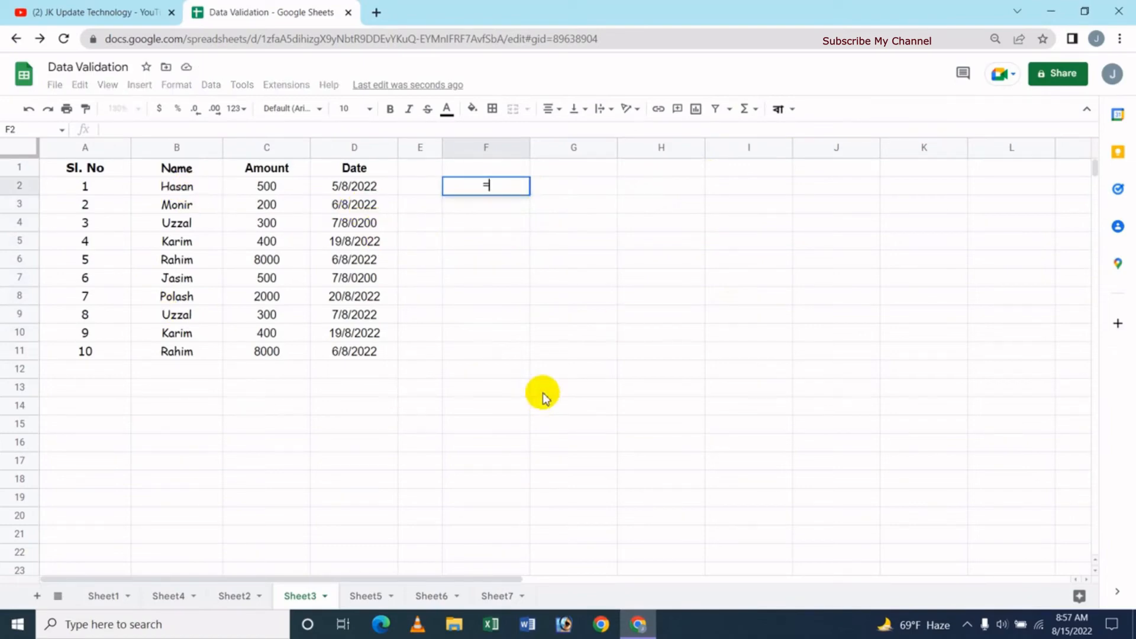
text(un)
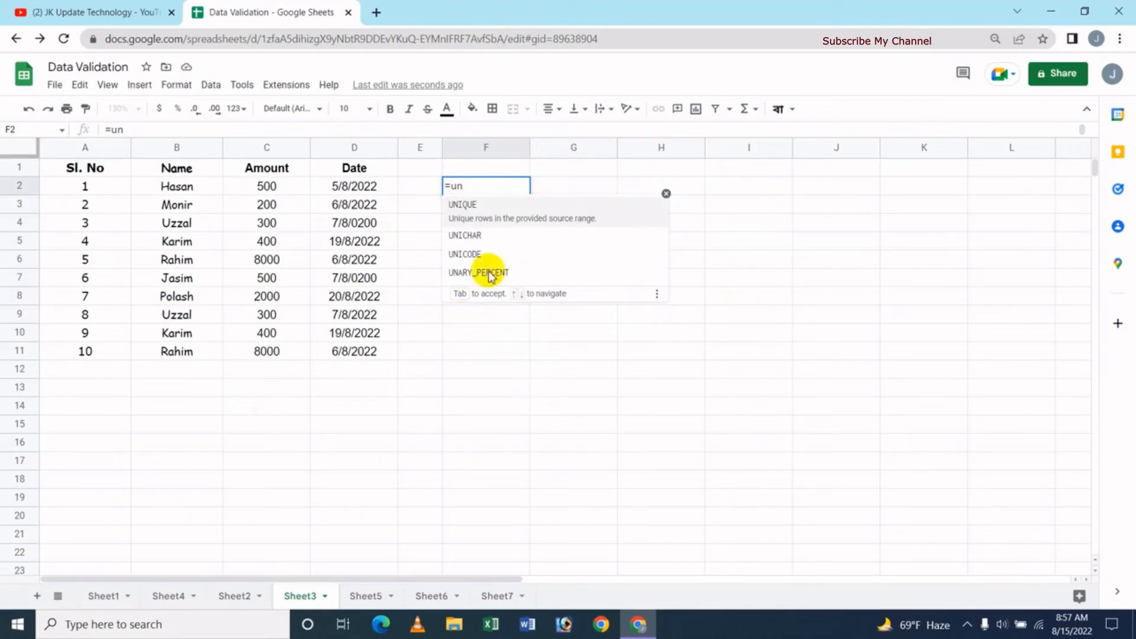
click(478, 207)
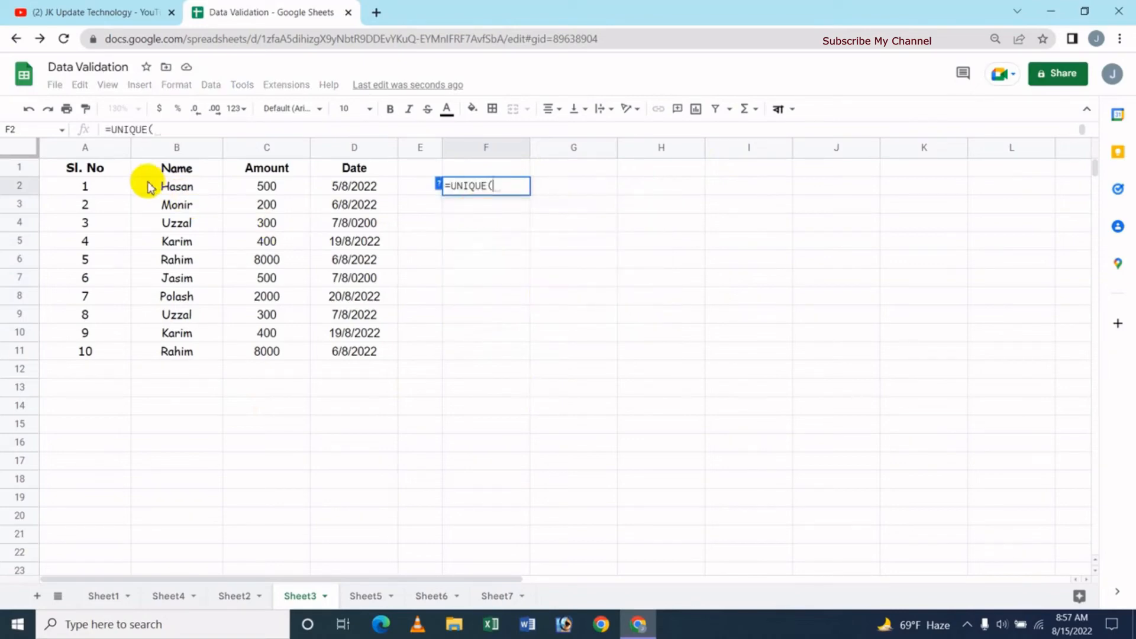
drag(153, 185, 331, 349)
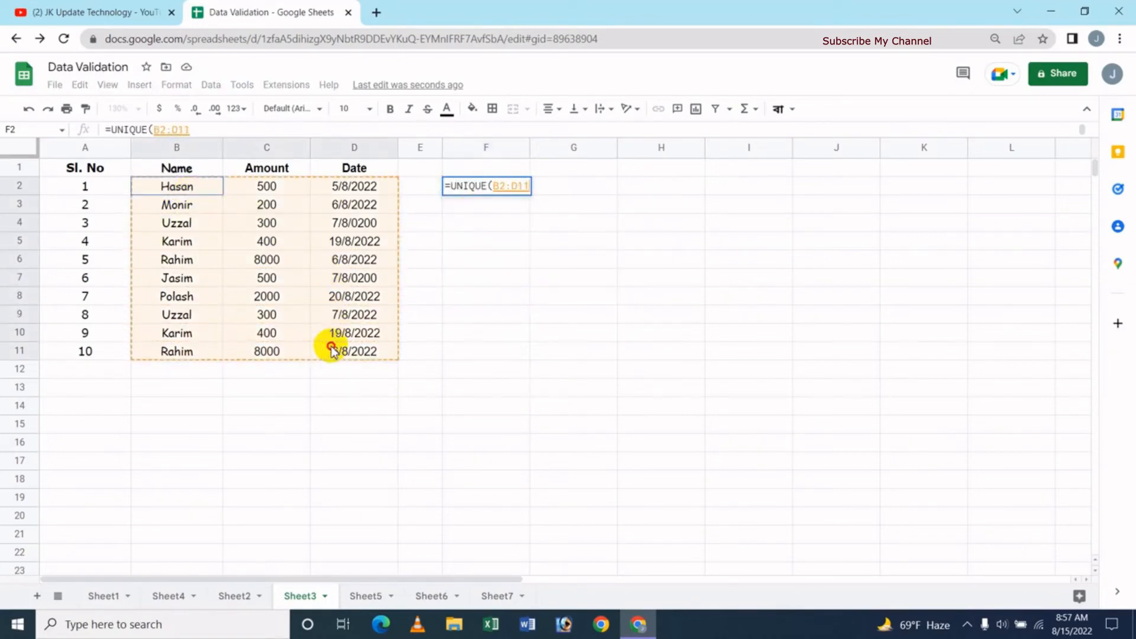
text())
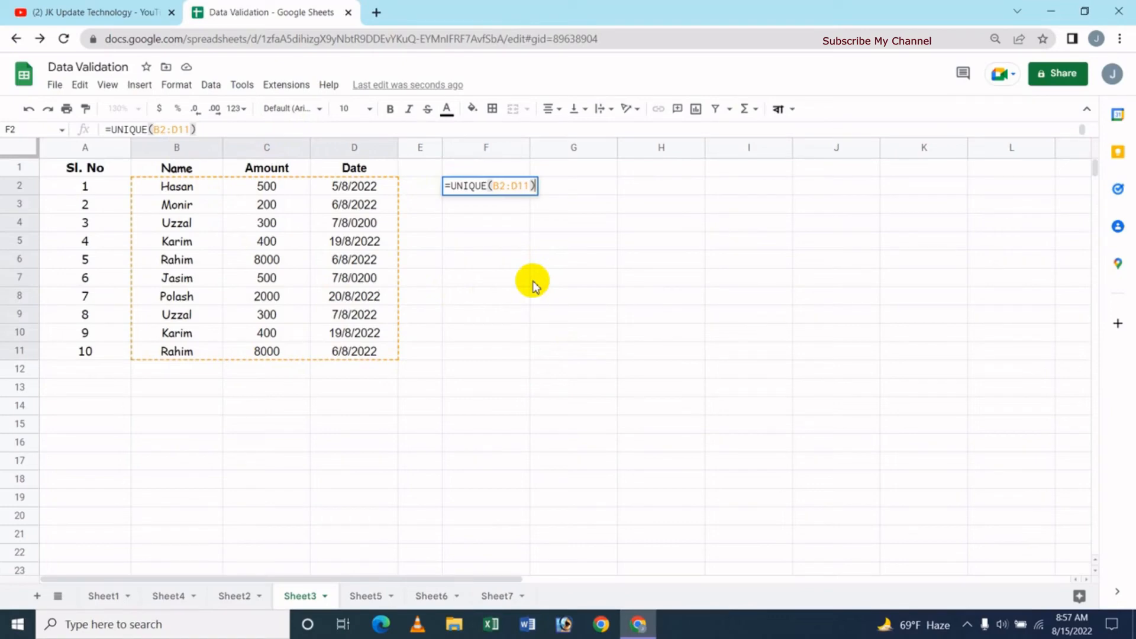
key(Return)
Delete the UNIQUE formula for the full rows in F2 and undo the deletion
click(482, 185)
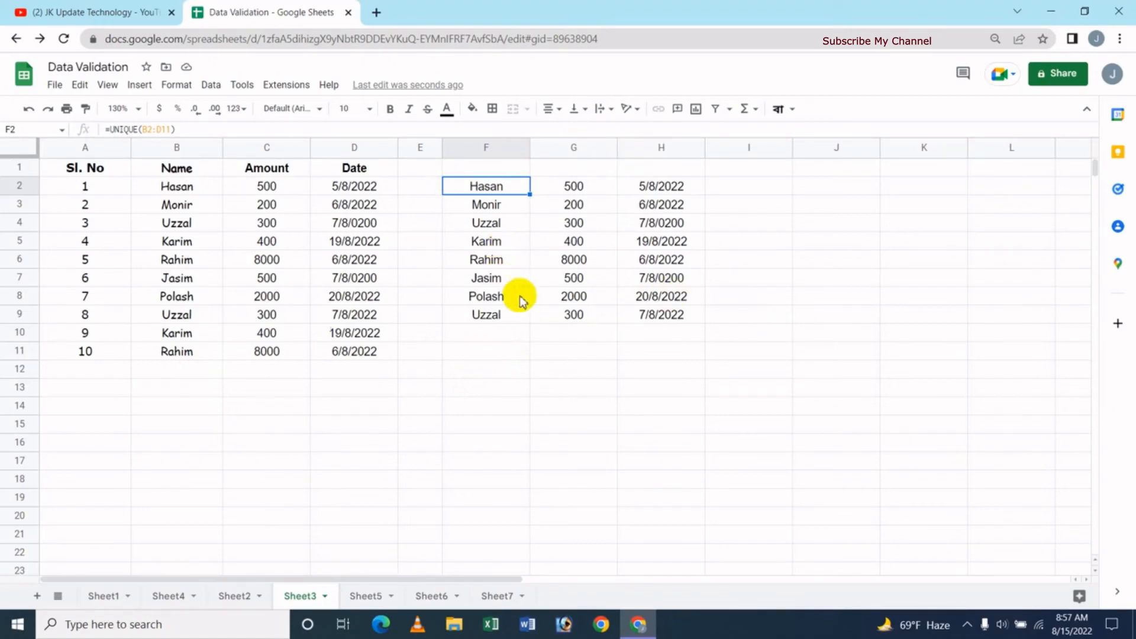
key(Delete)
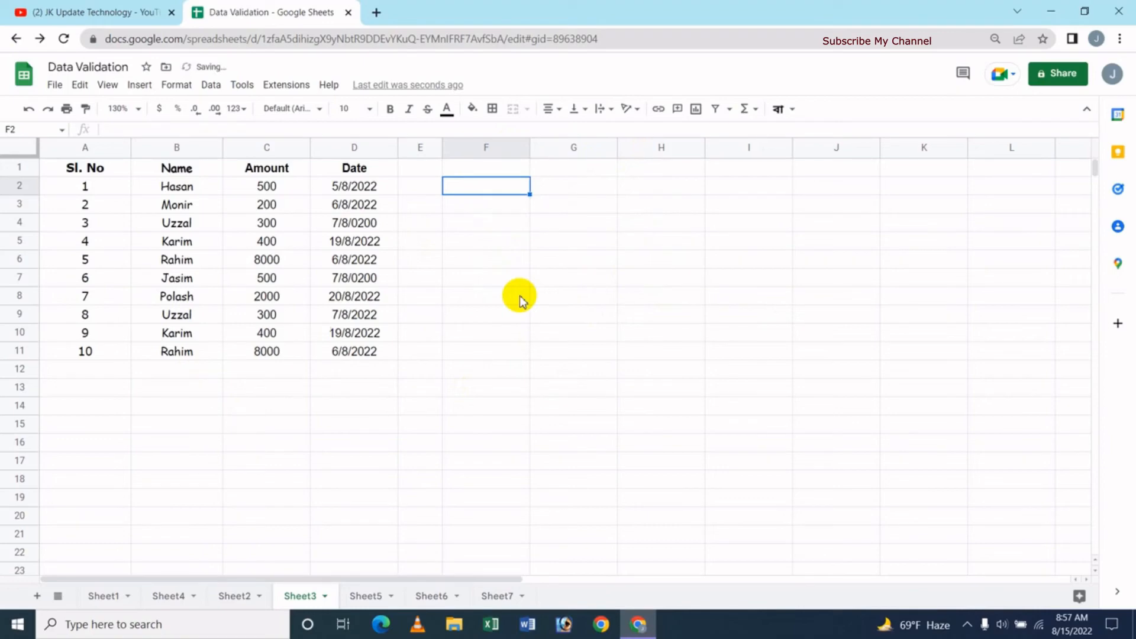
key(ctrl+z)
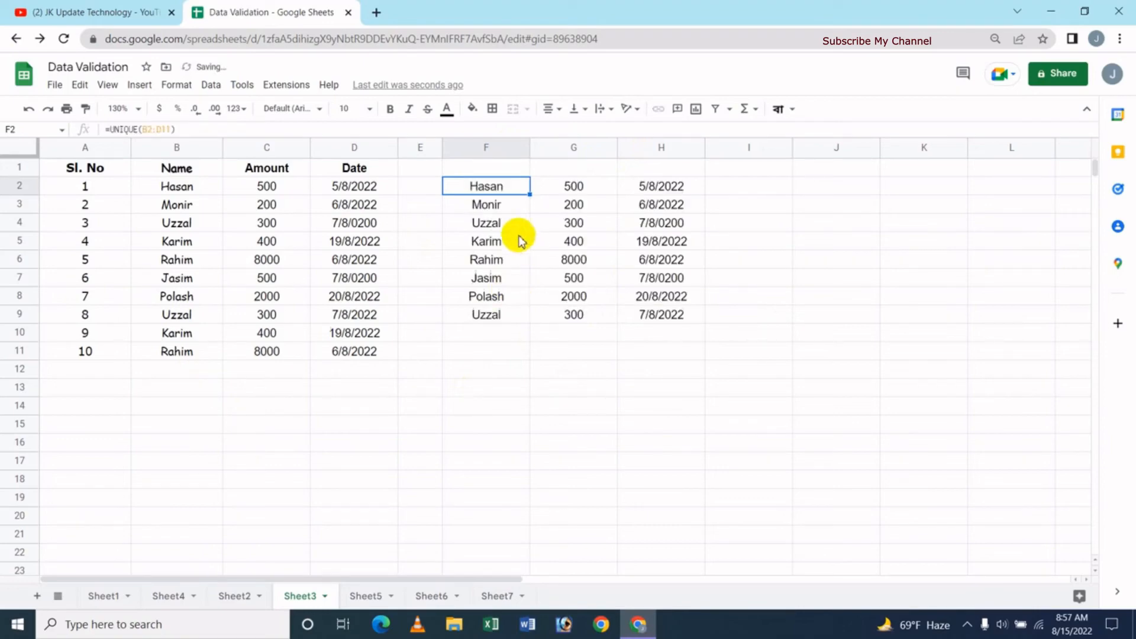
Replace the UNIQUE formula output in F2:H9 with static values by copying the range and pasting values only over it
drag(514, 190, 630, 317)
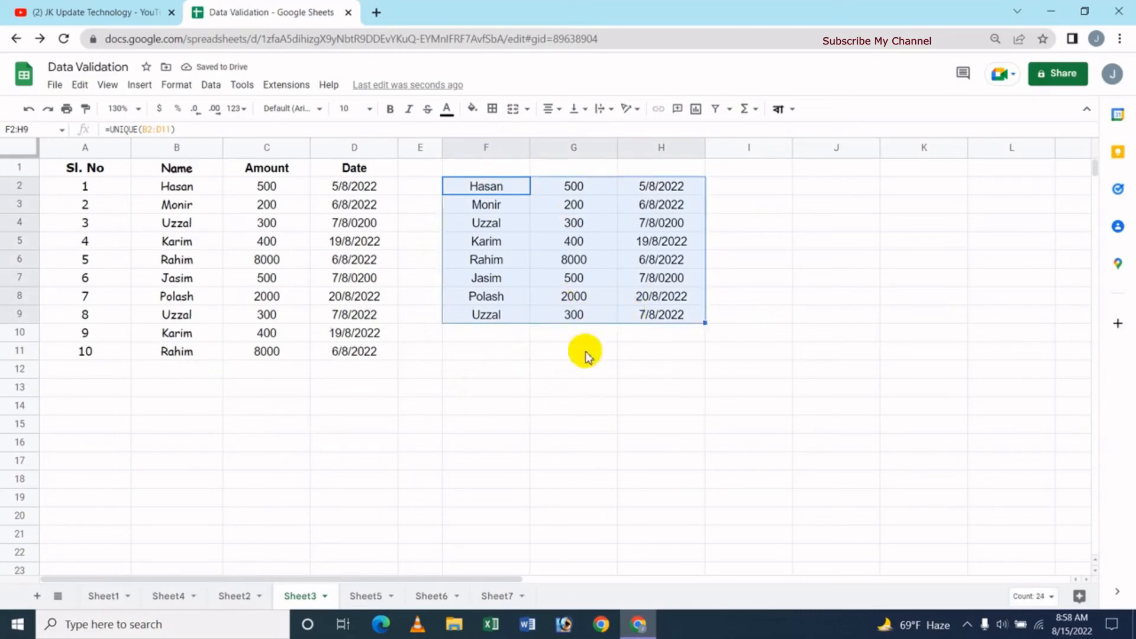
key(ctrl+c)
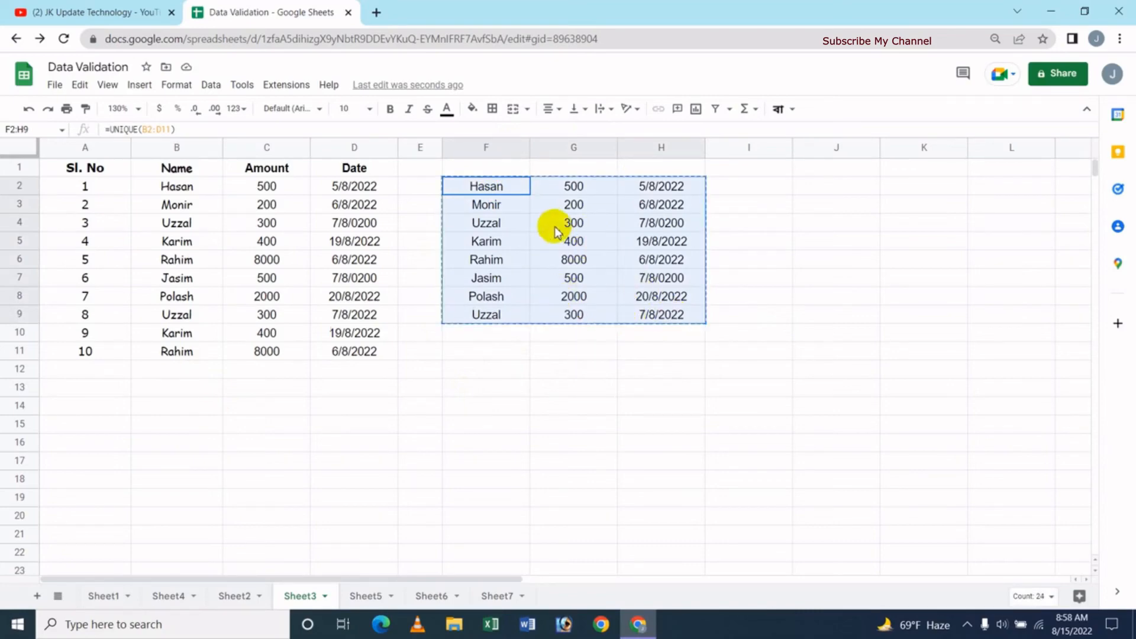
right_click(554, 226)
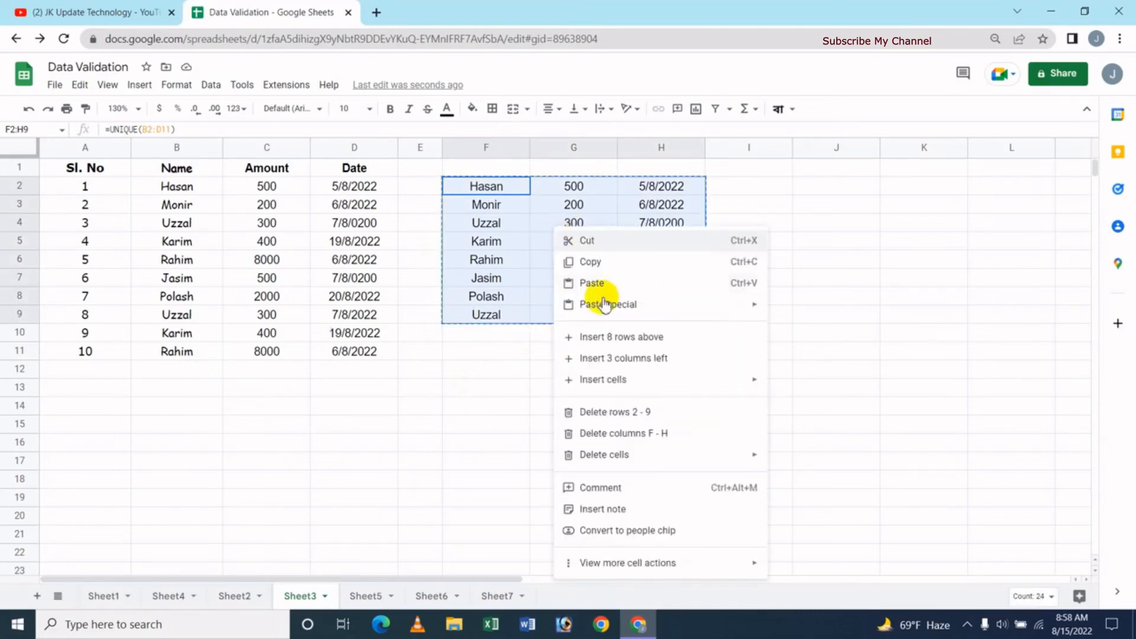
click(810, 74)
click(81, 86)
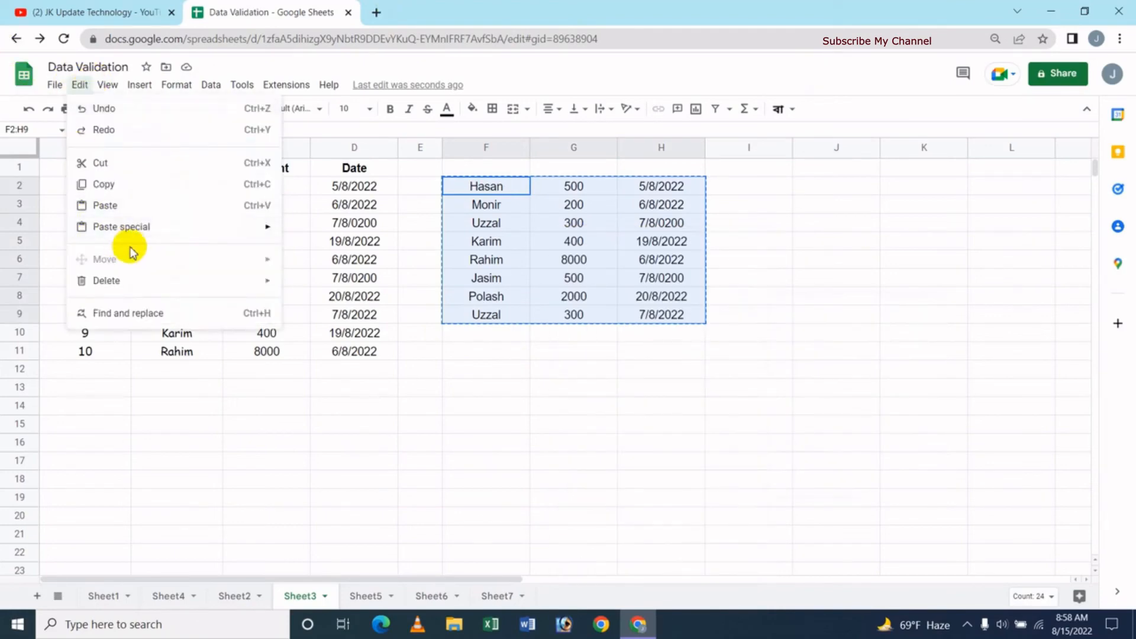
mouse_move(141, 240)
click(316, 230)
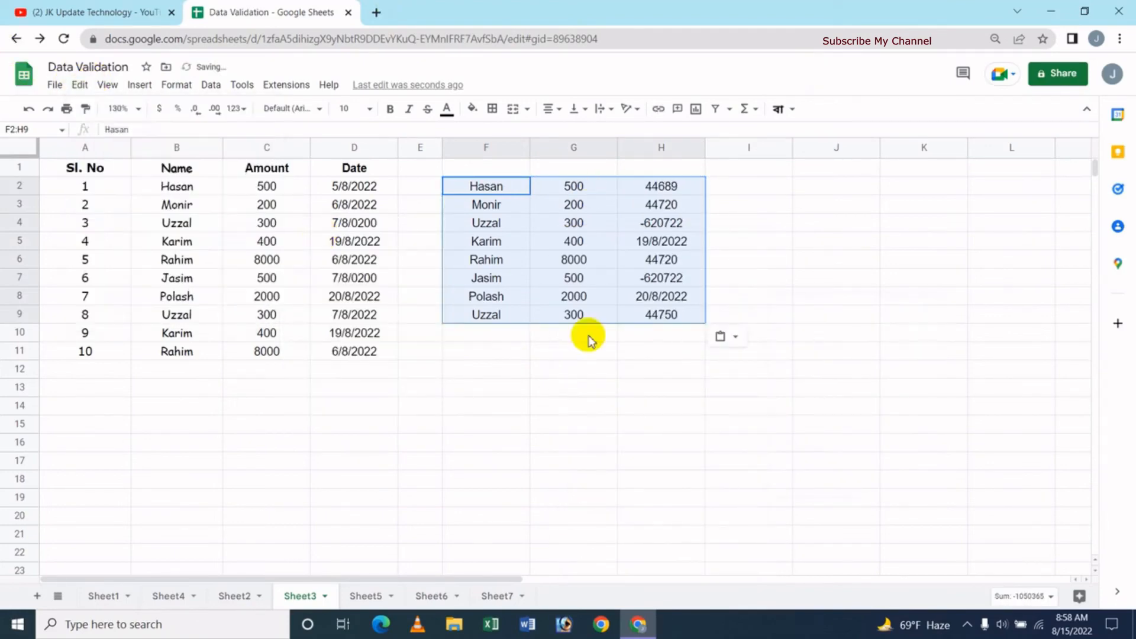
click(509, 265)
click(482, 188)
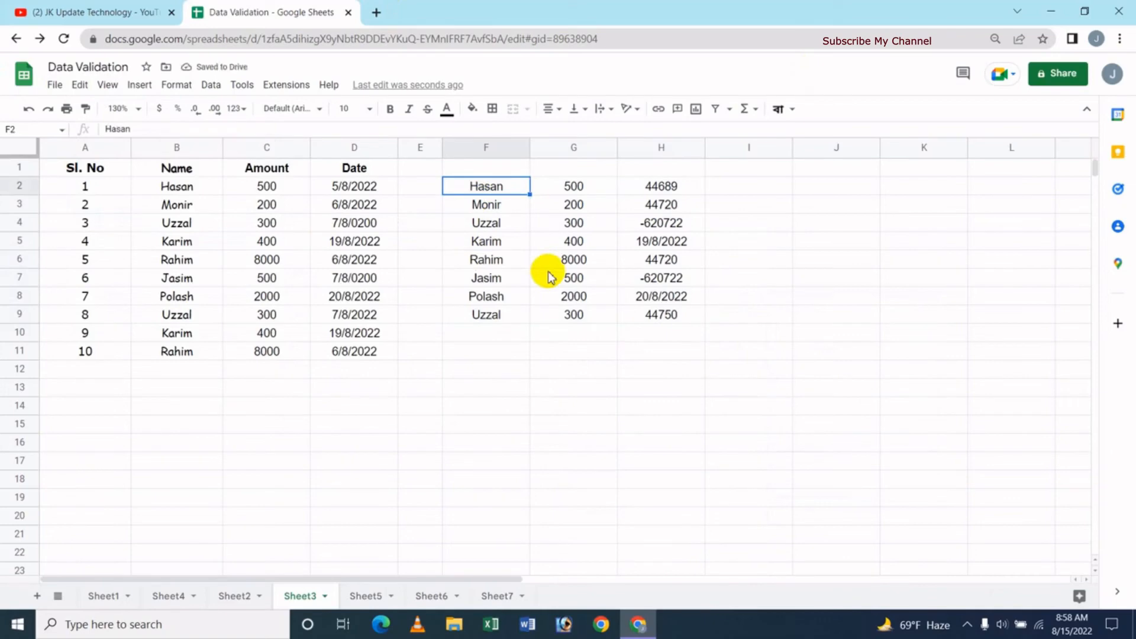
Clear the static unique rows by deleting the contents of F2:H11
key(Delete)
click(506, 372)
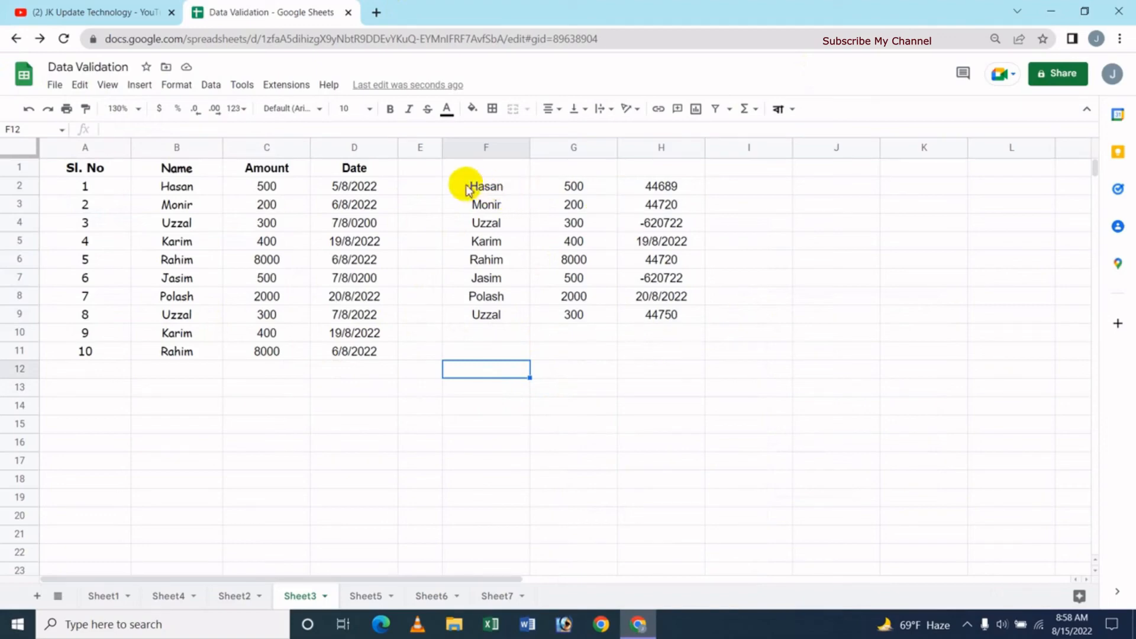
drag(464, 185, 661, 351)
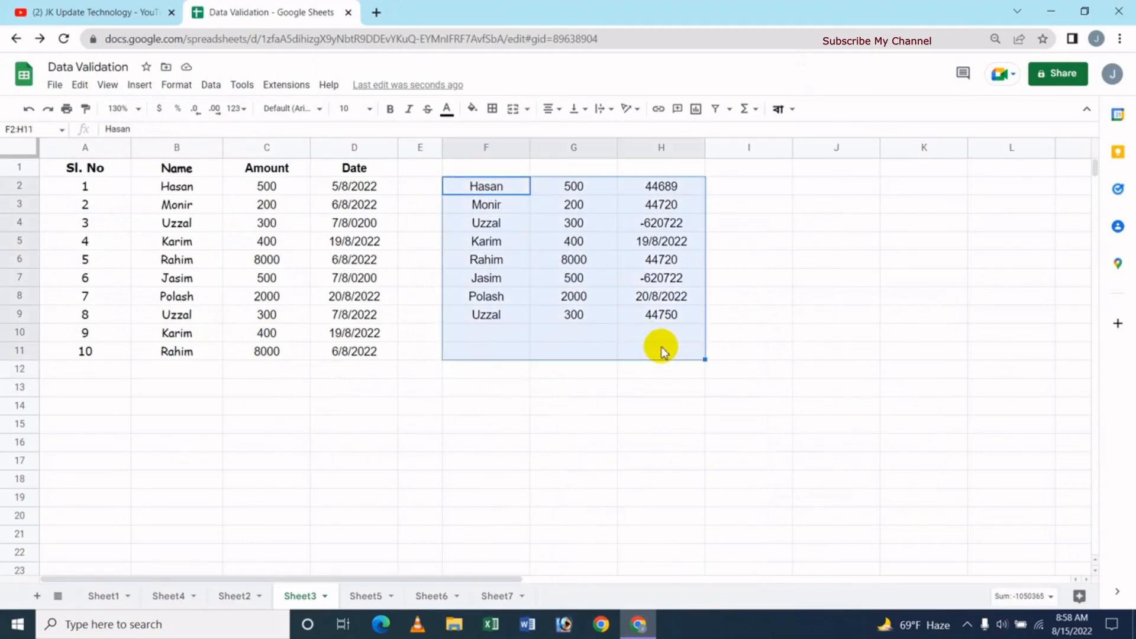
key(Delete)
click(507, 393)
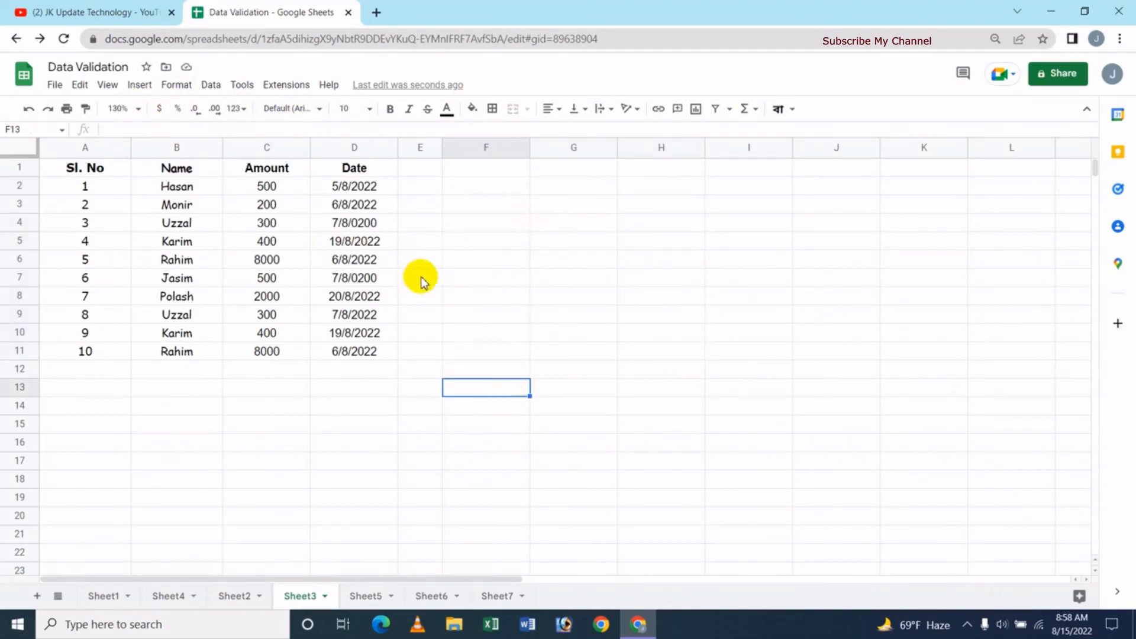
Remove the duplicate names from B2:B11 with Remove duplicates, analyzing column B without a header row, and undo the removal
click(513, 259)
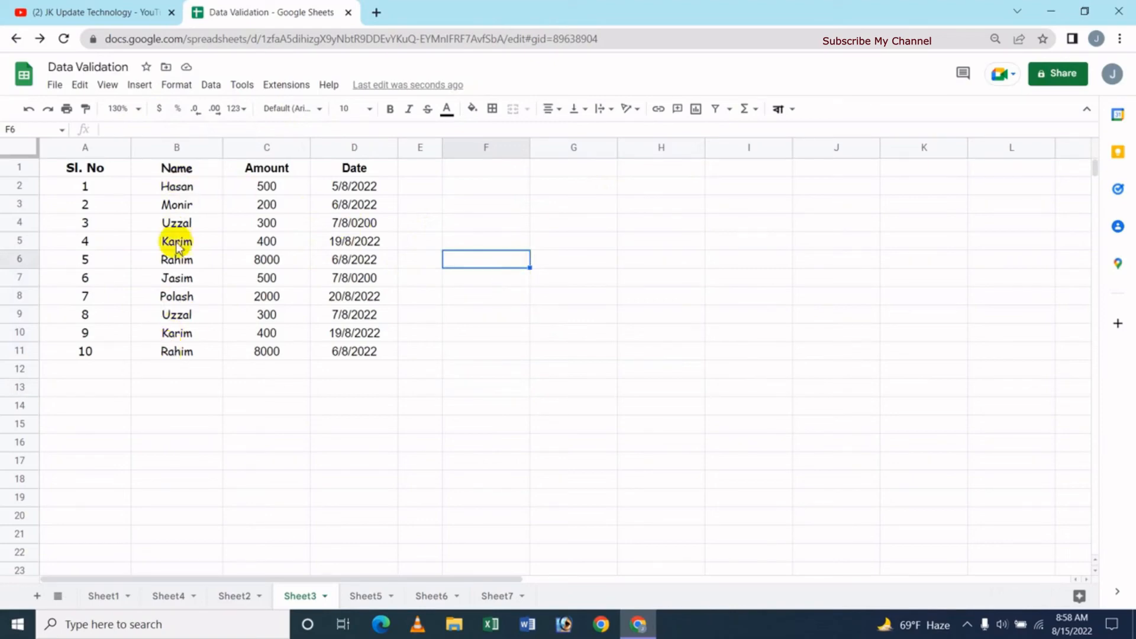
drag(162, 186, 173, 349)
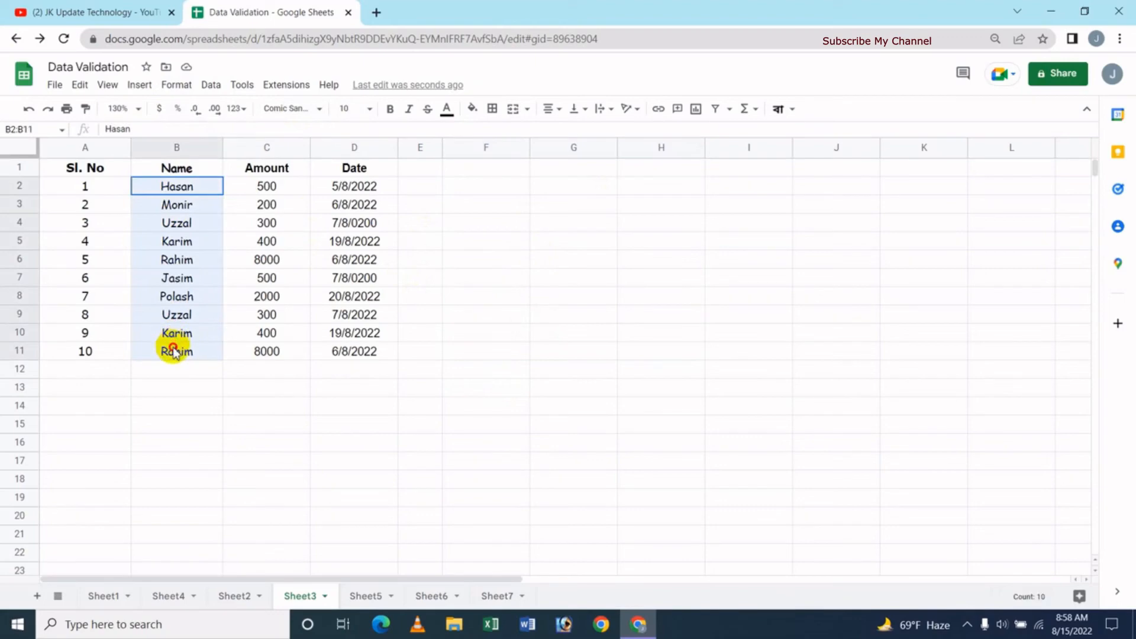
click(211, 84)
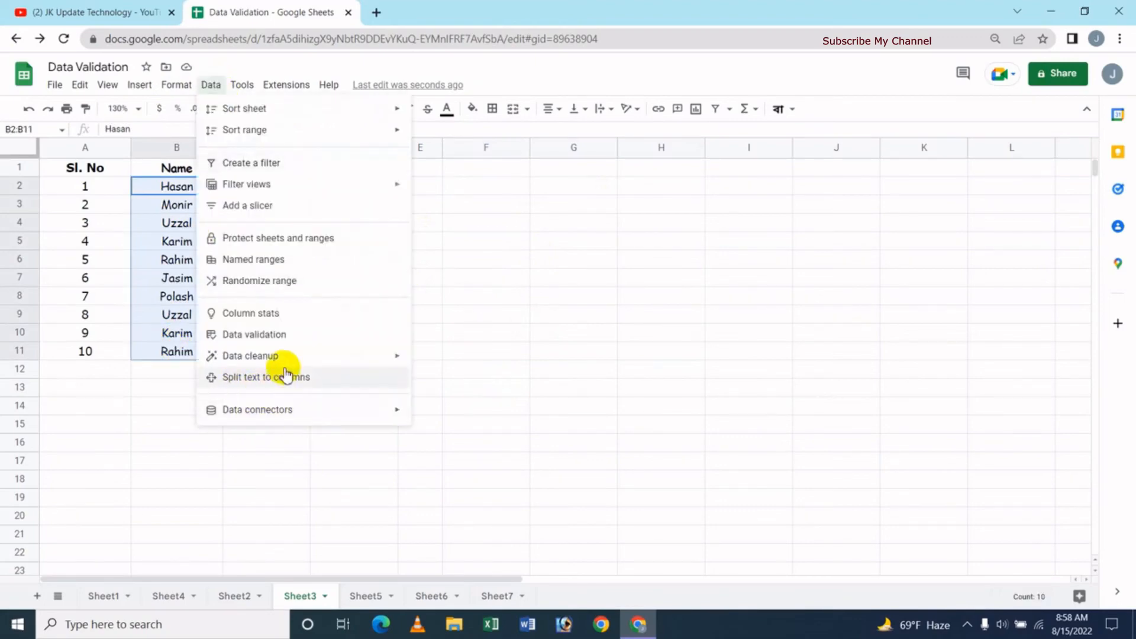
mouse_move(228, 355)
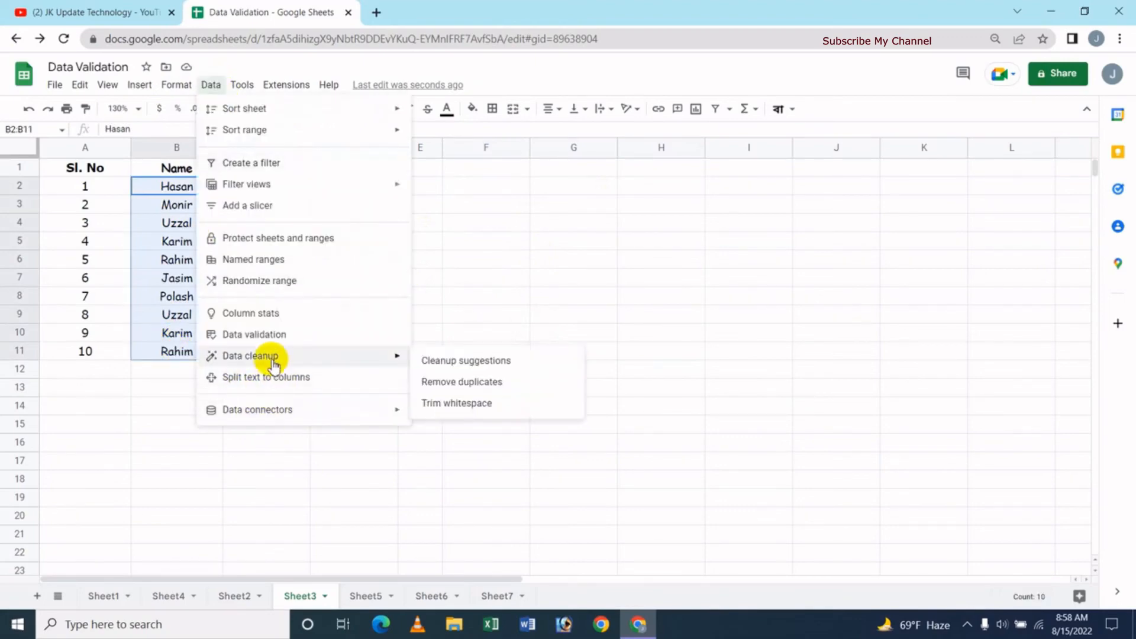
click(471, 383)
click(604, 432)
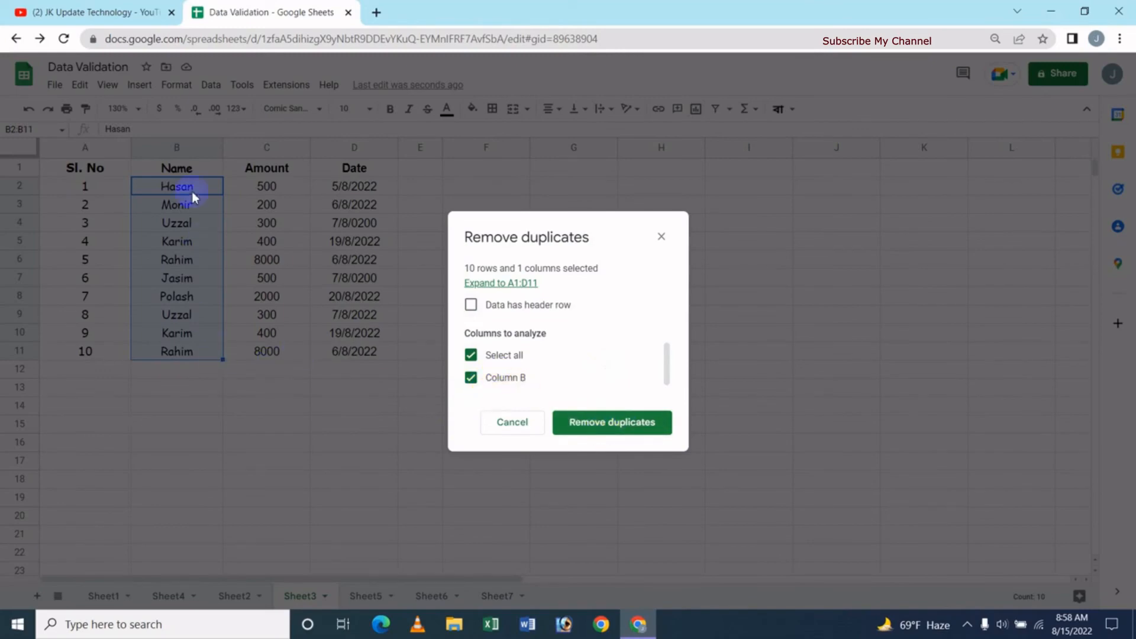
click(586, 431)
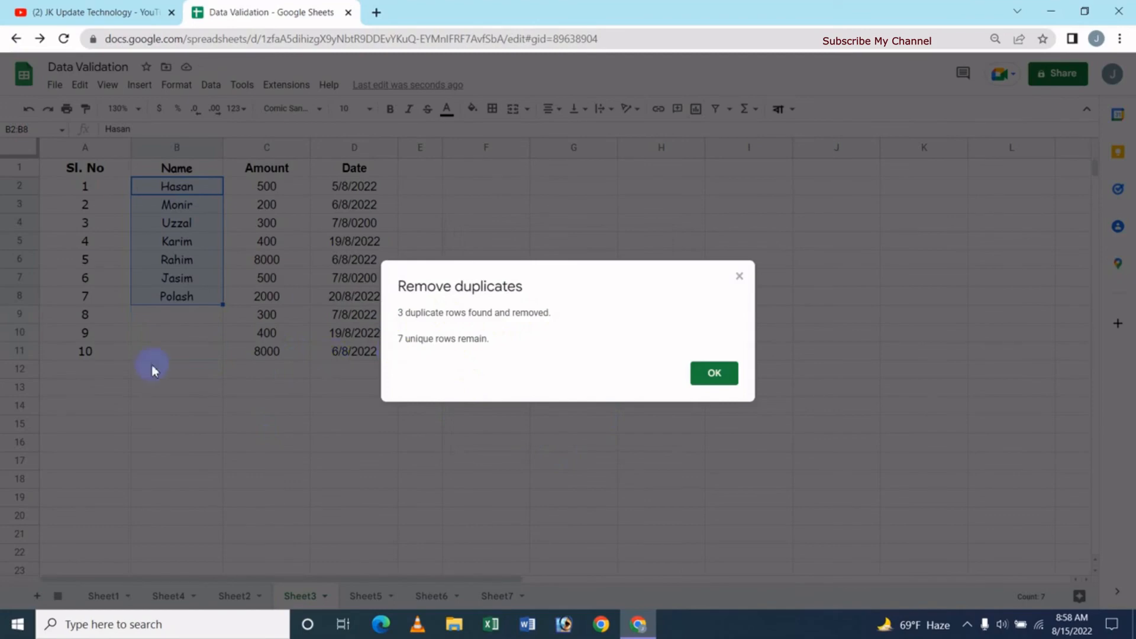
click(715, 373)
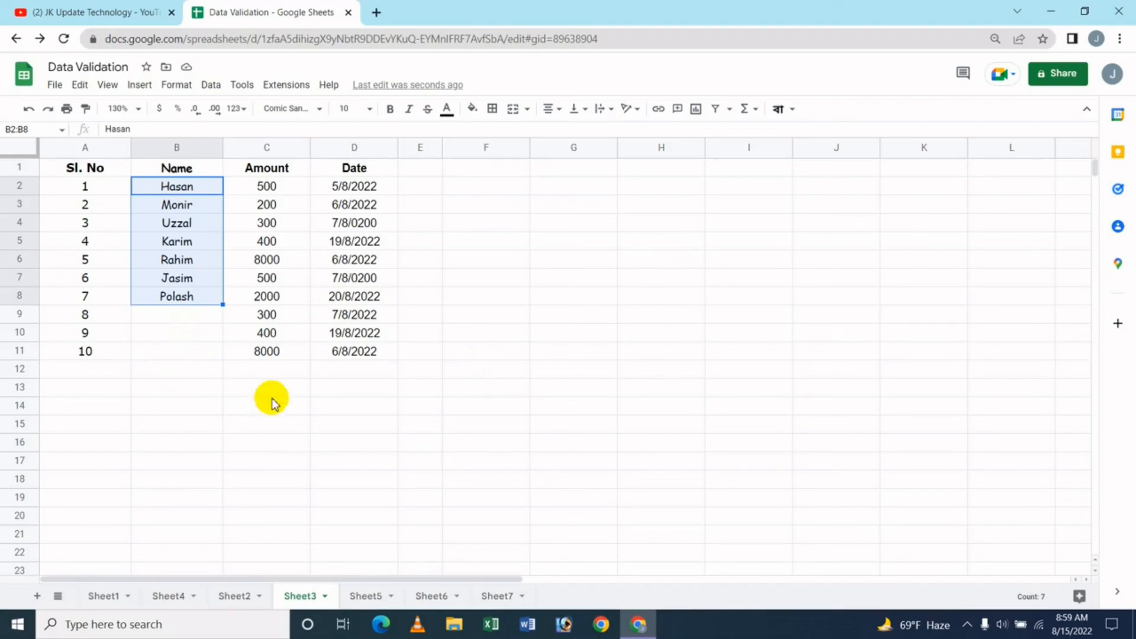
click(30, 110)
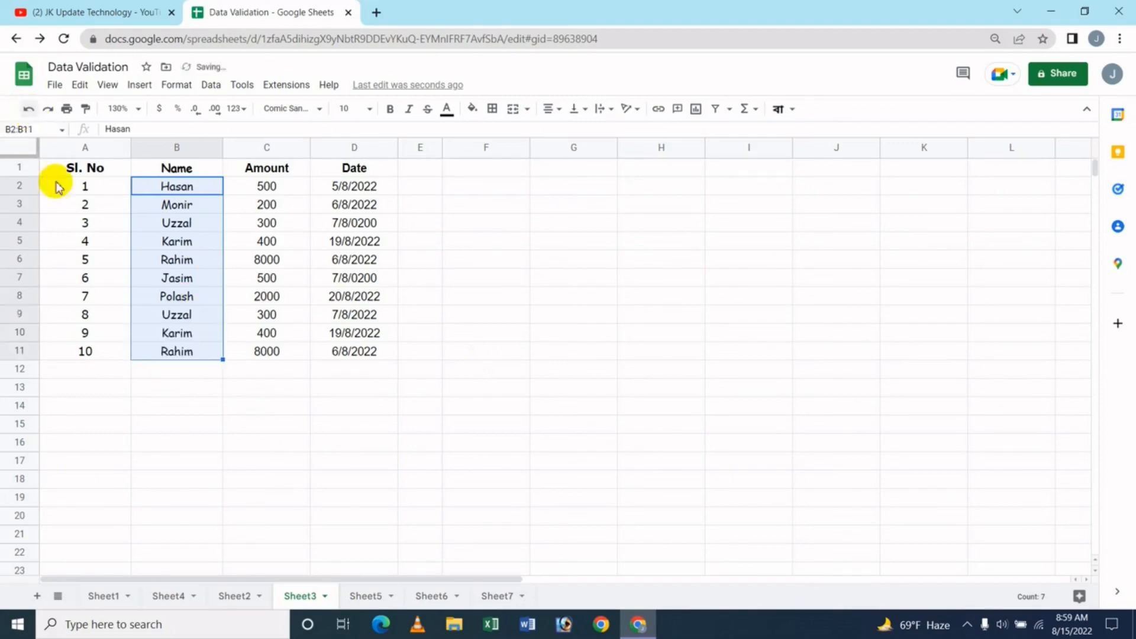
click(408, 388)
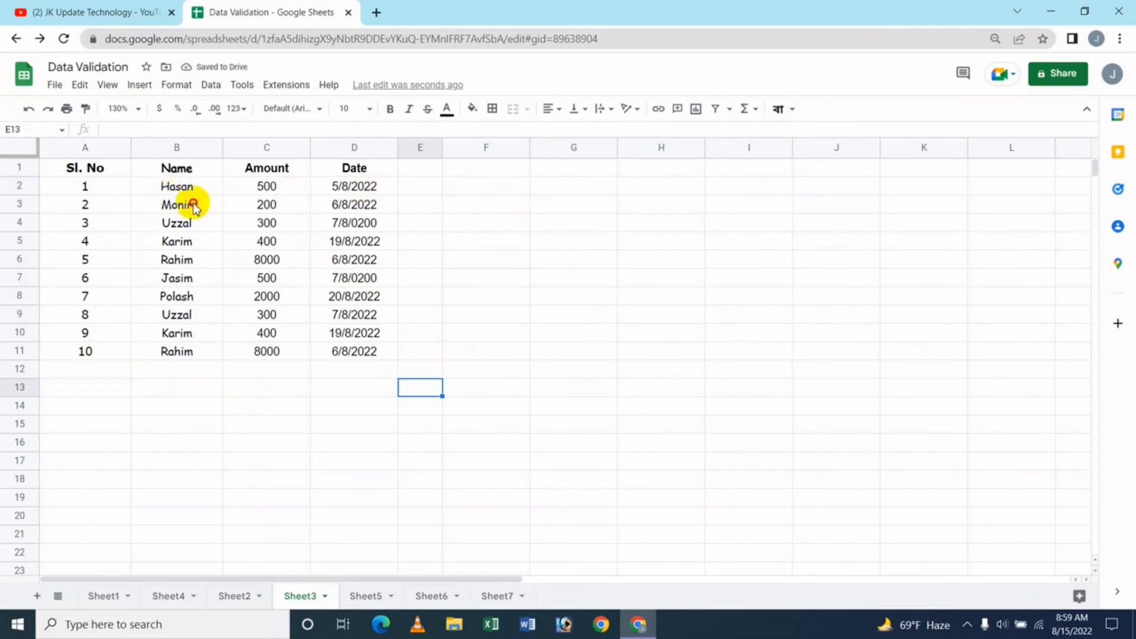
Remove the duplicate rows from B2:D11 with Remove duplicates, analyzing columns B, C and D without a header row
drag(177, 188, 349, 350)
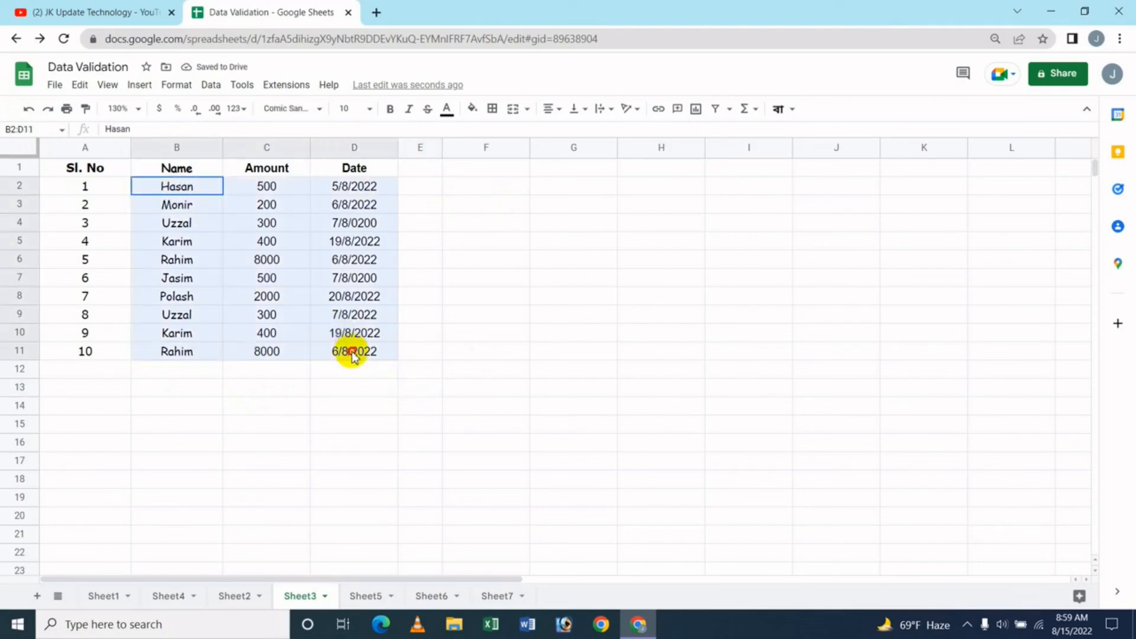
click(211, 84)
mouse_move(302, 364)
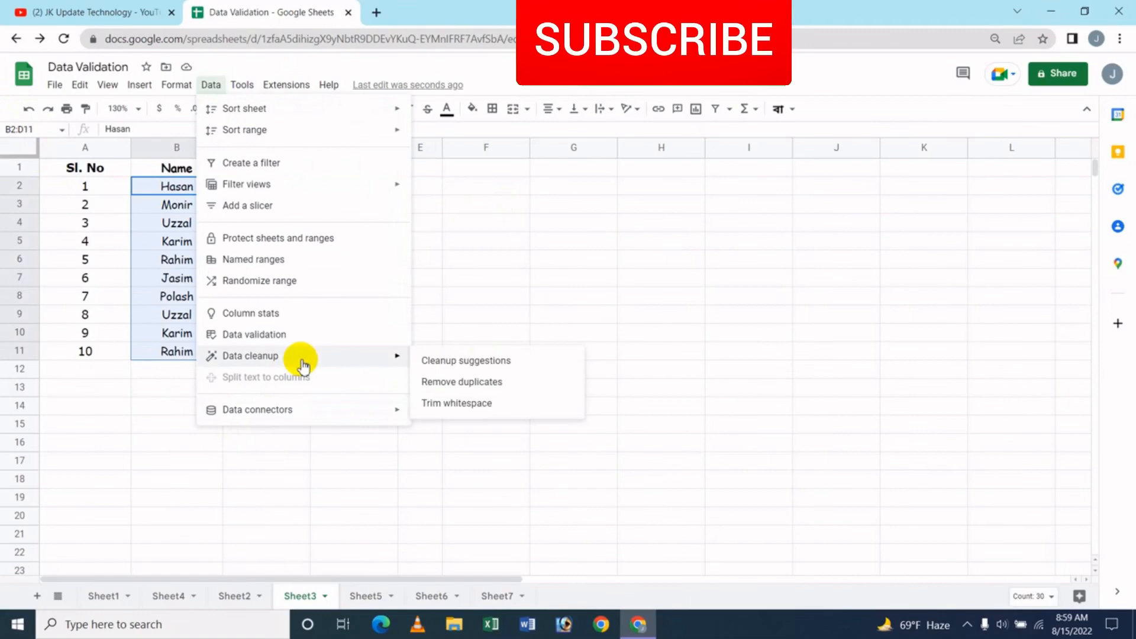
click(475, 383)
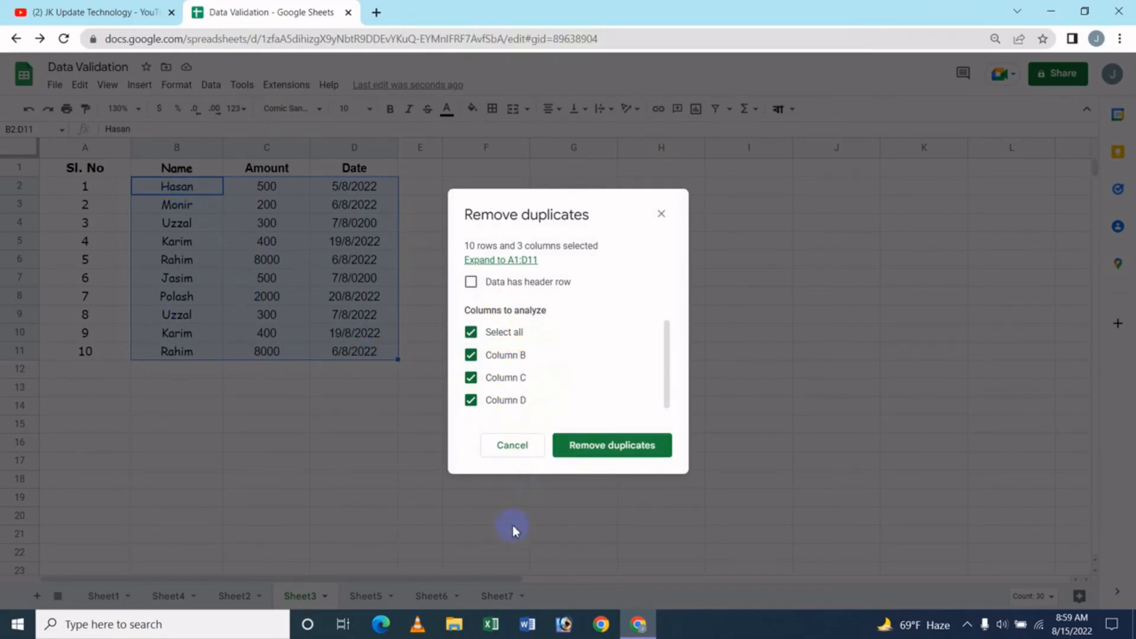
click(621, 454)
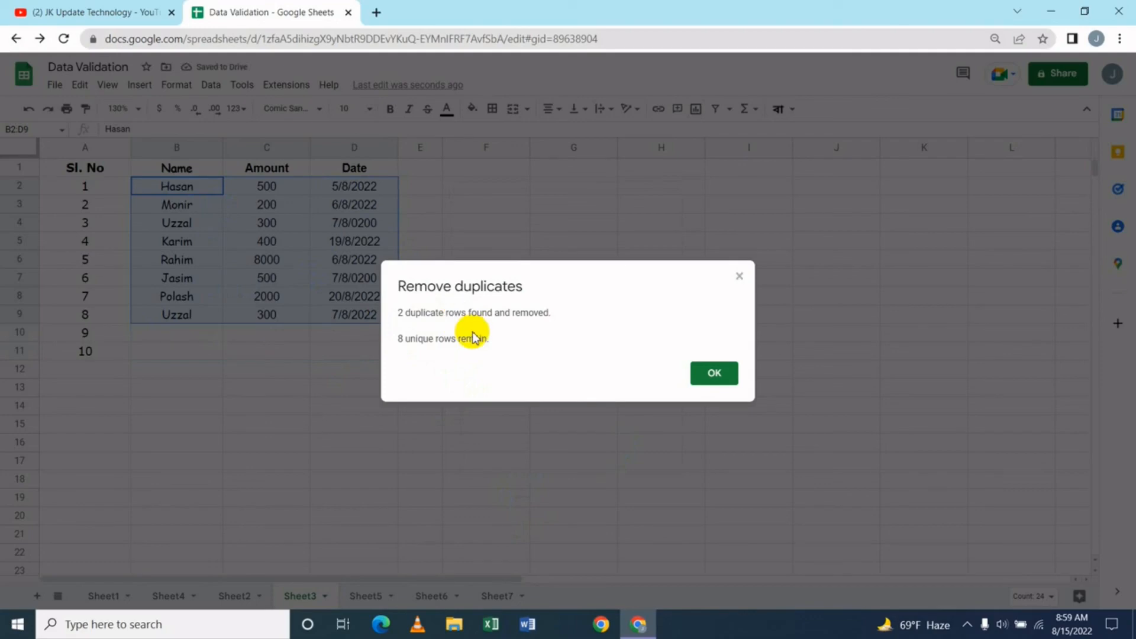
click(717, 372)
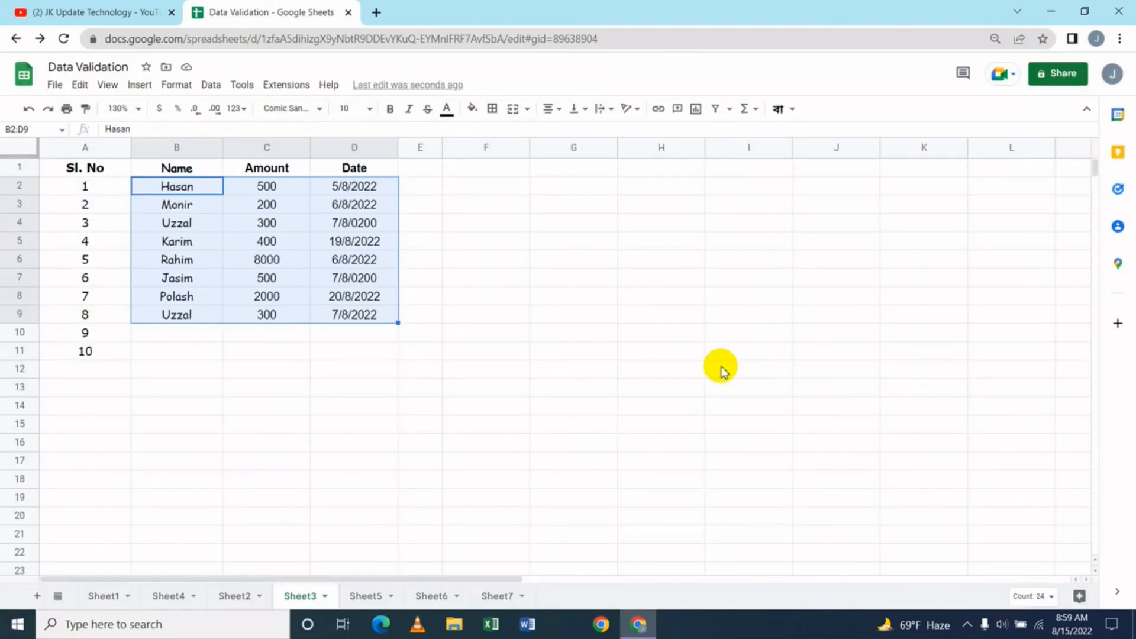
click(169, 351)
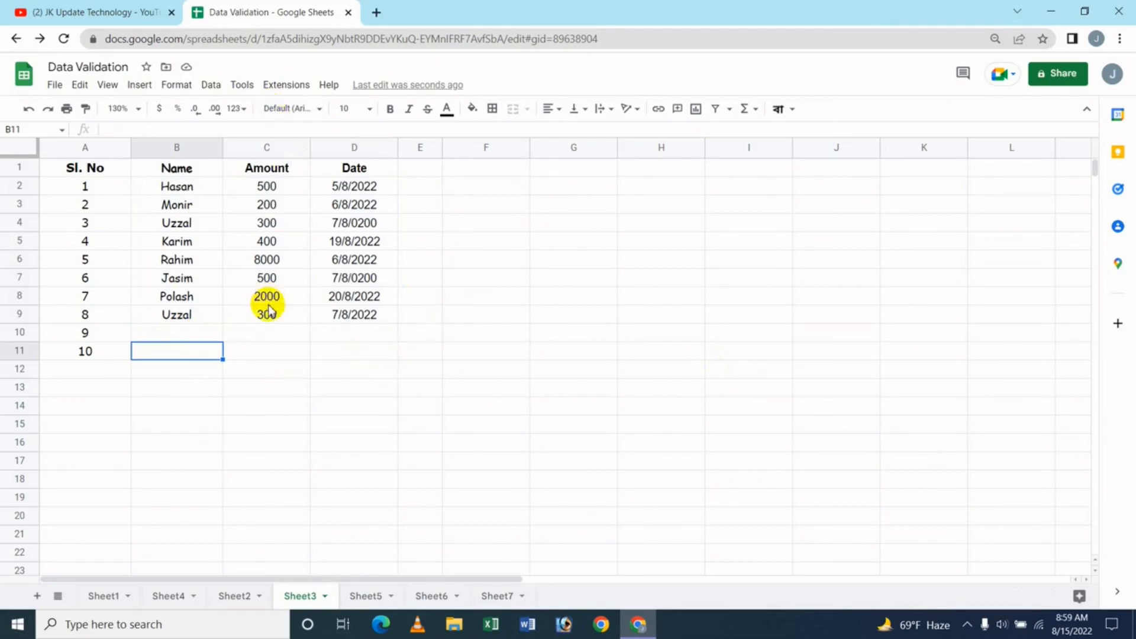
click(544, 326)
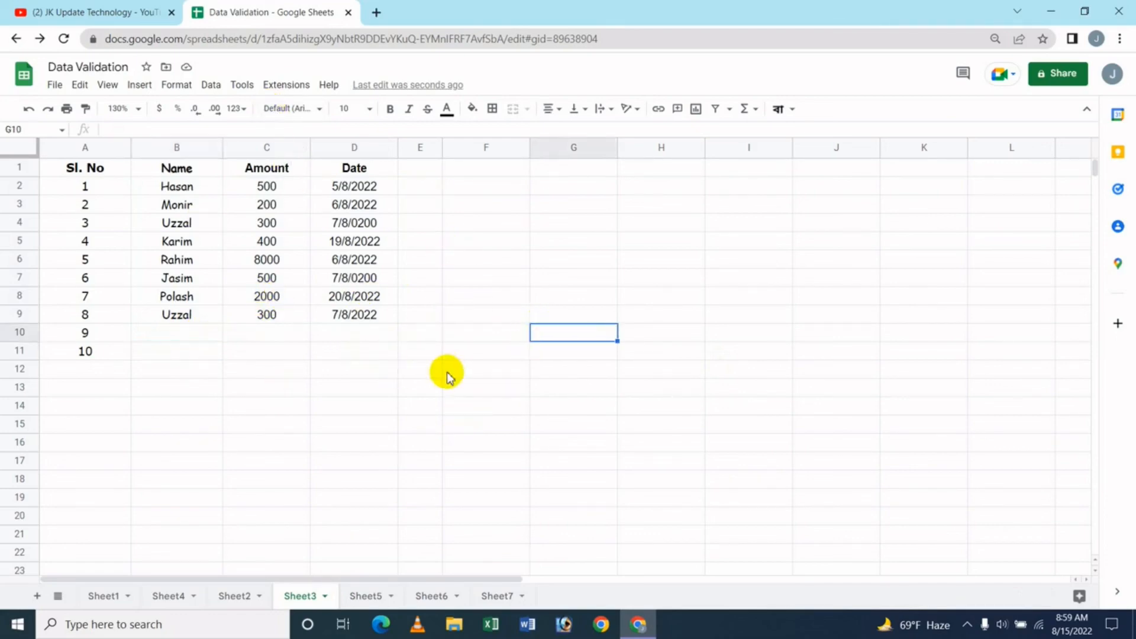
Undo the removal of the duplicate rows in B2:D11 and deselect the range
click(36, 113)
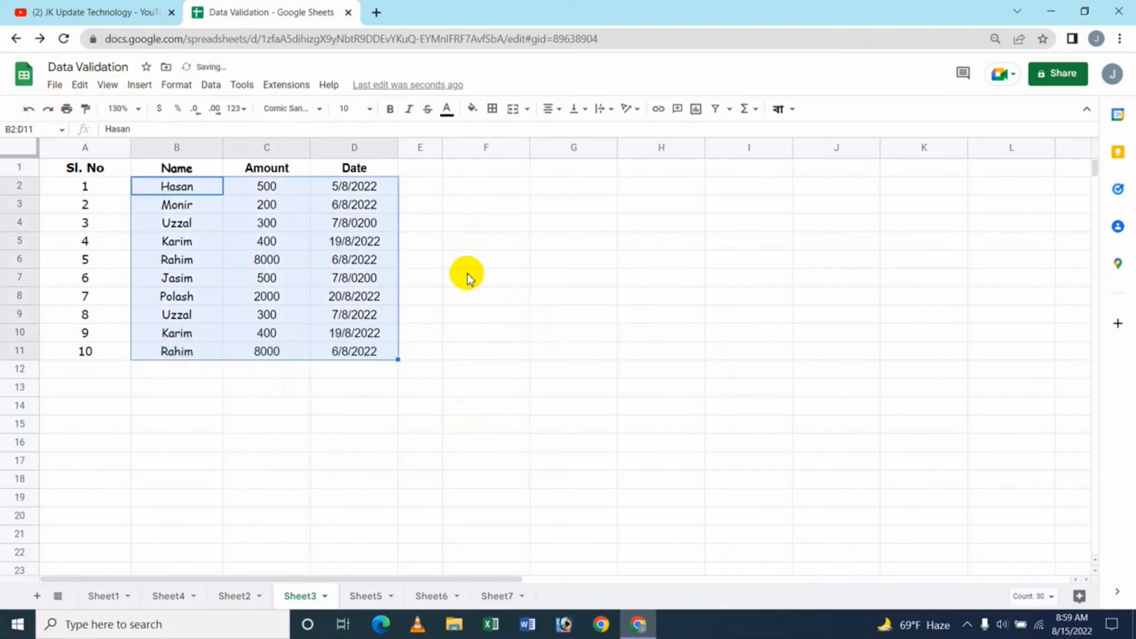
click(484, 313)
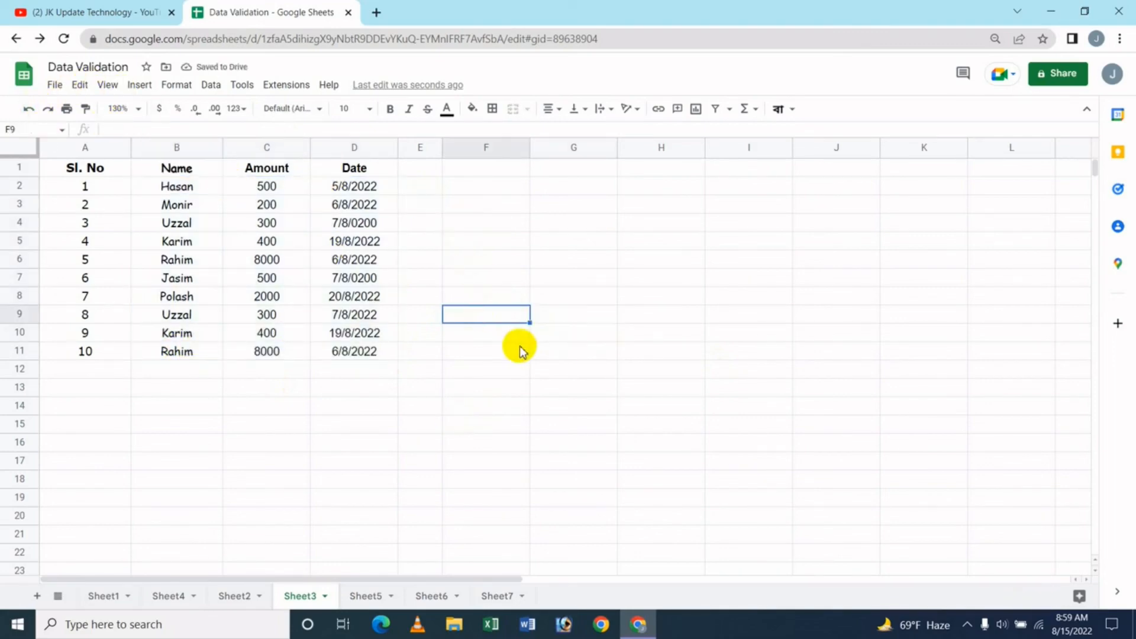
click(497, 344)
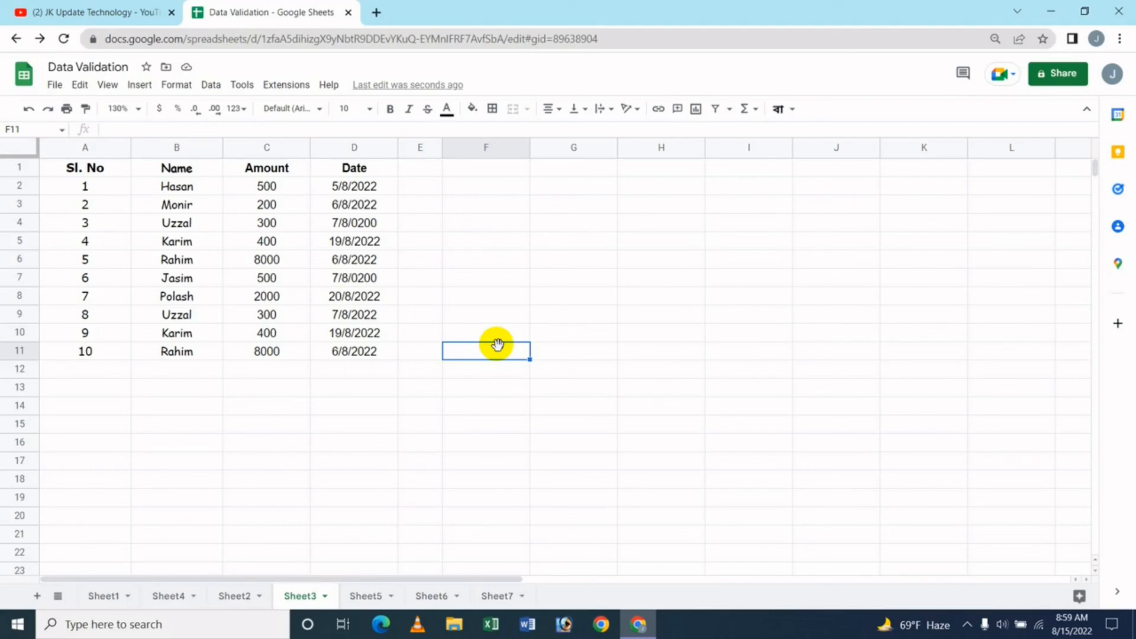
Switch to YouTube to show the JK Update Technology channel's videos page
click(53, 12)
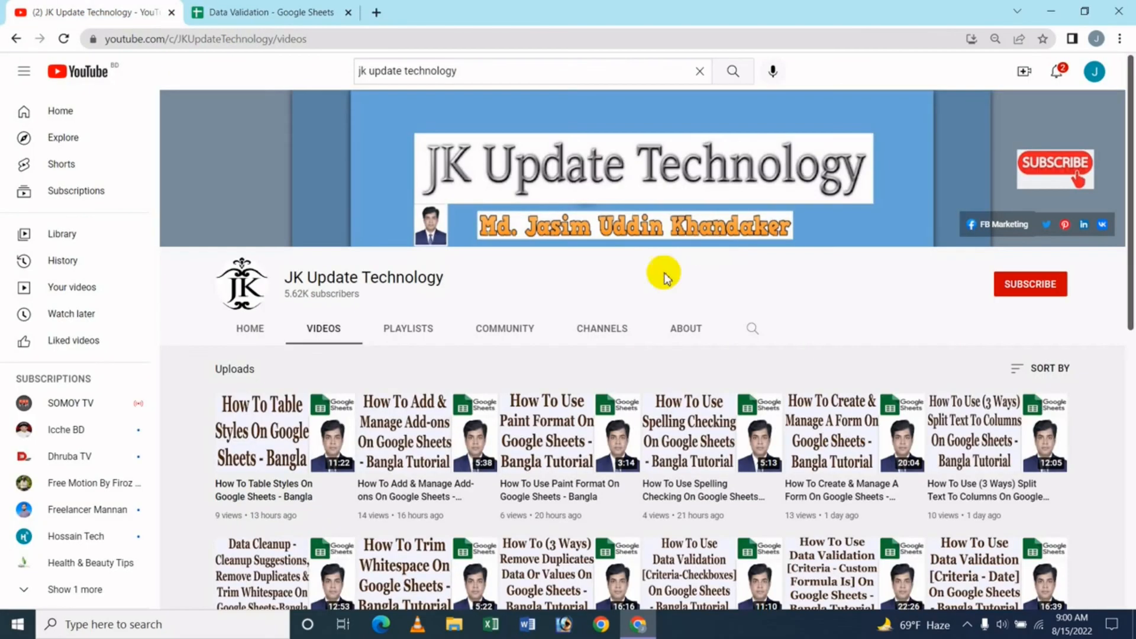